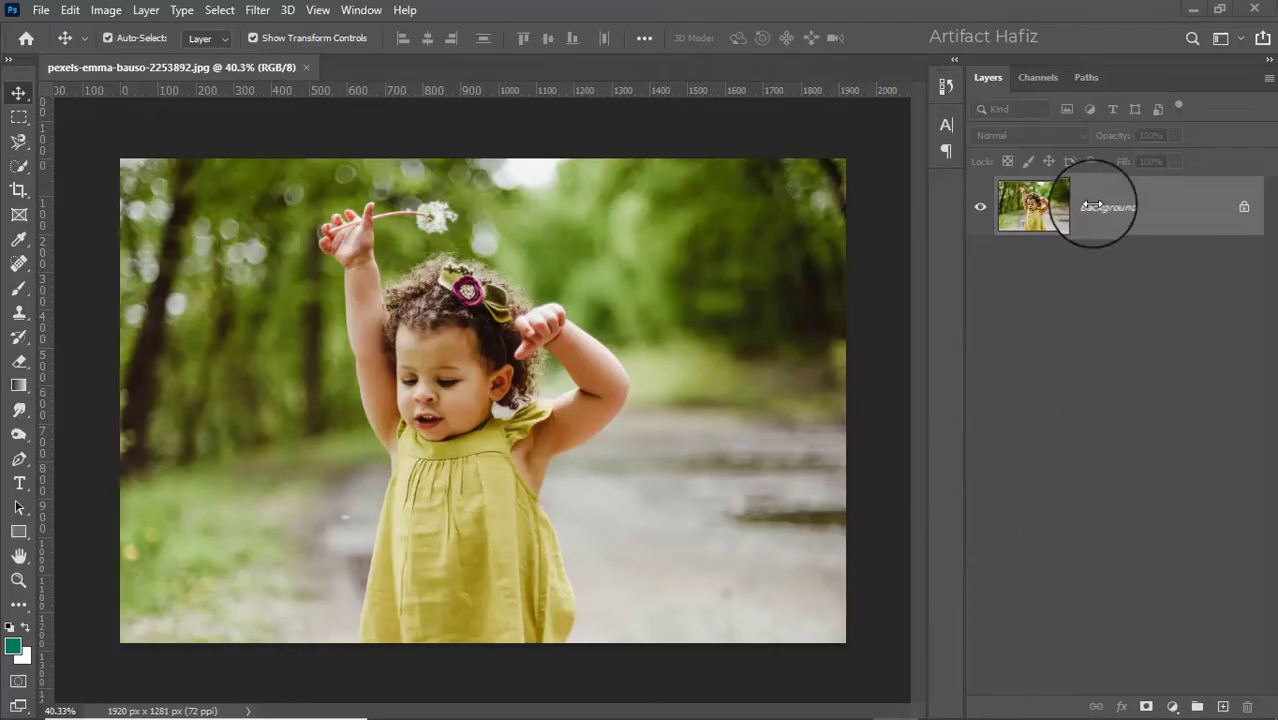
Duplicate Background, convert the copy for Smart Filters, and launch the Camera Raw Filter
left_click(1096, 200)
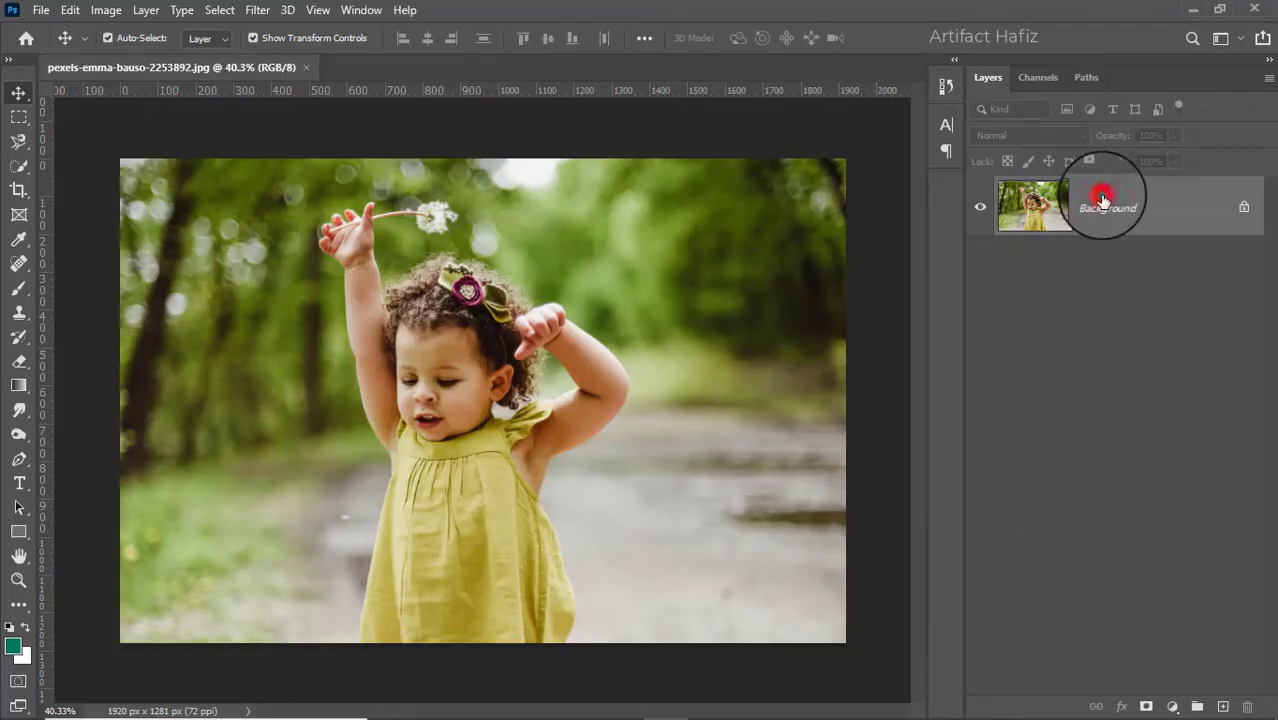
left_click_drag(1117, 198, 1216, 702)
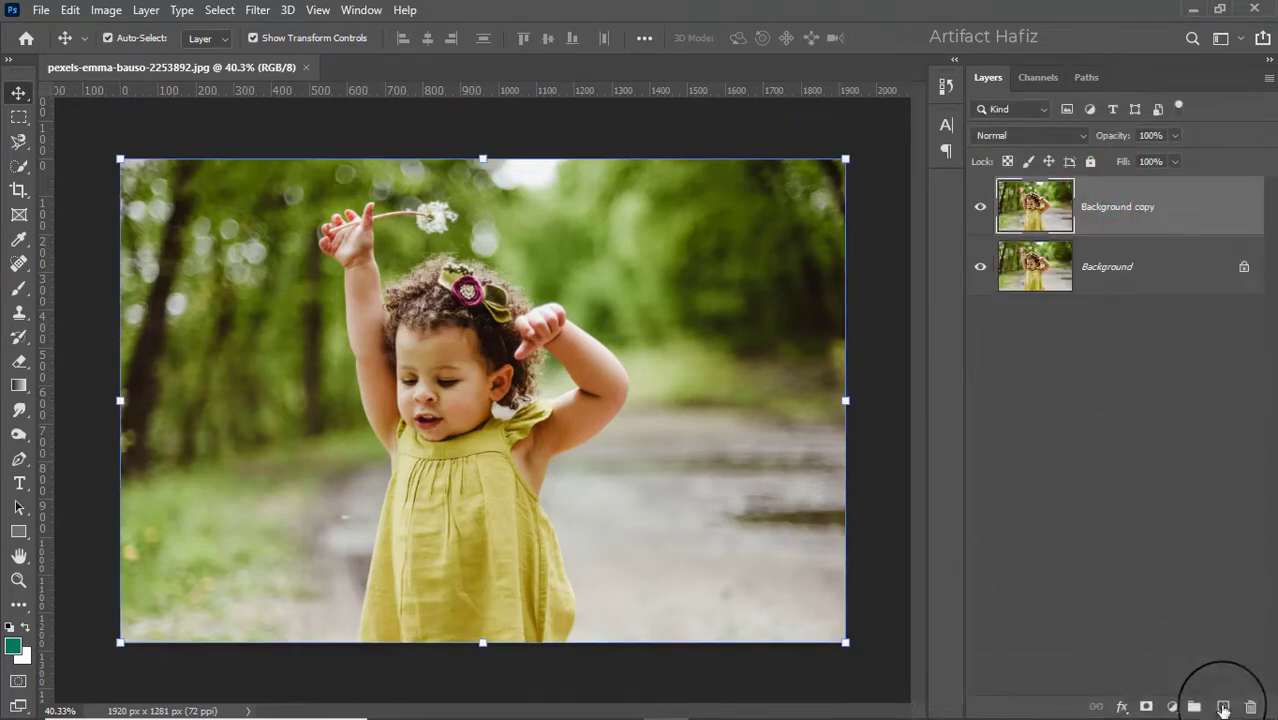
left_click(256, 10)
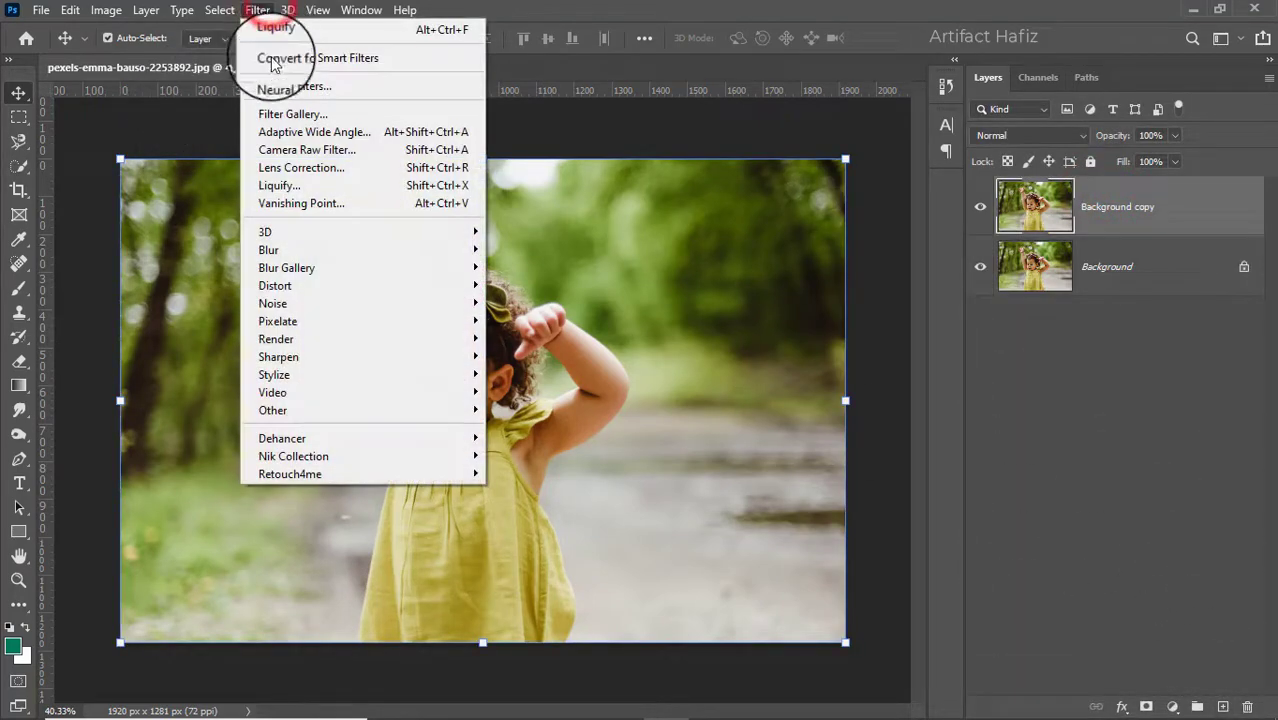
left_click(290, 57)
left_click(256, 10)
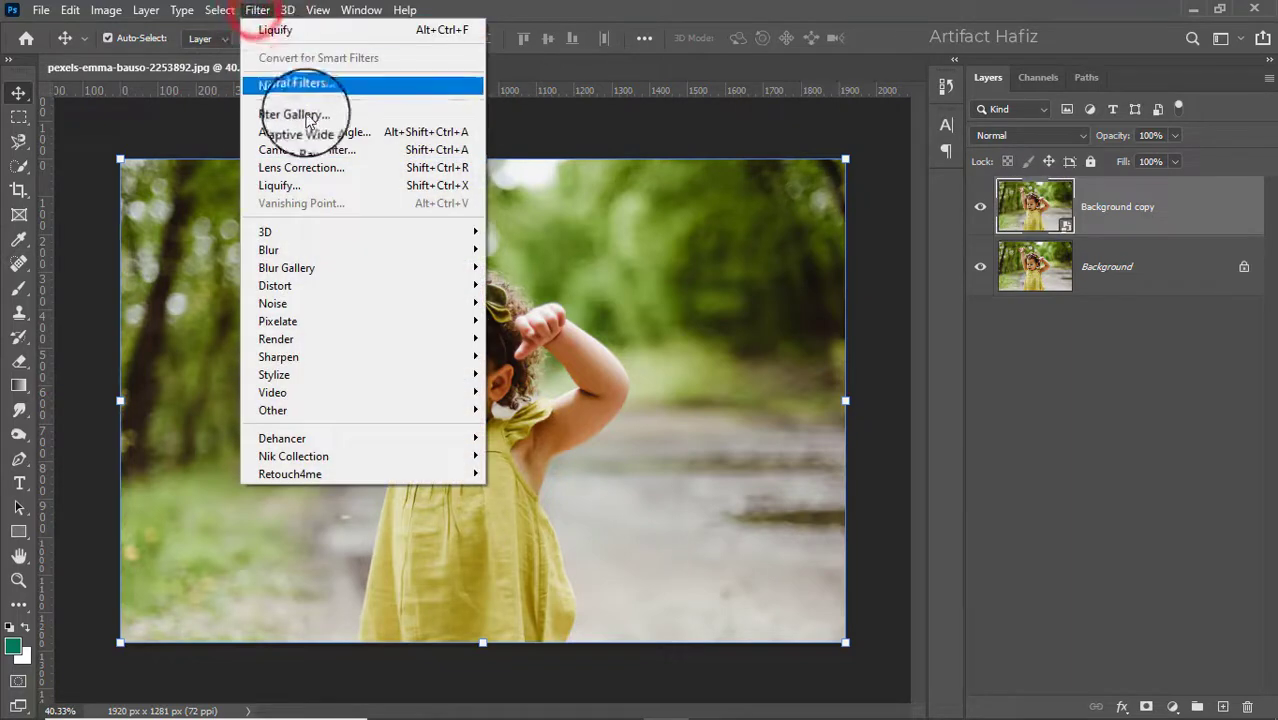
left_click(307, 149)
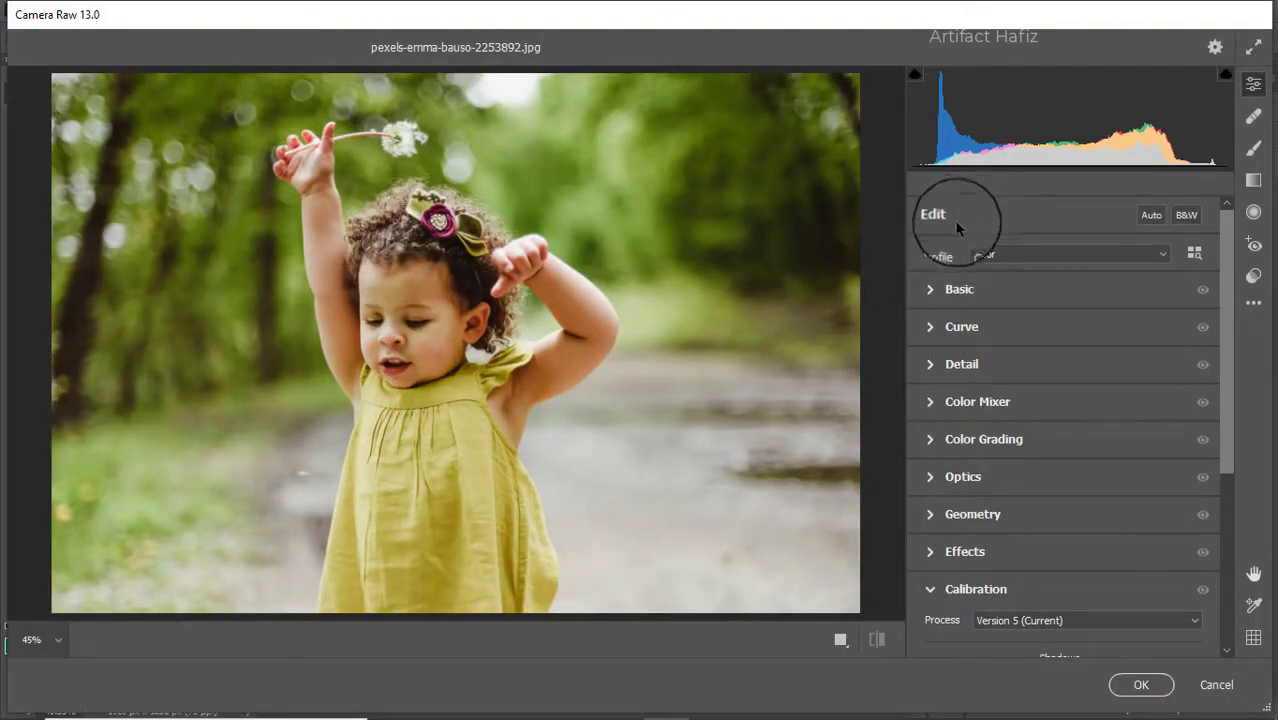
Set Basic tone: Exposure -0.45, Highlights -50, Whites +59, Shadows +27, Blacks -25
left_click(936, 291)
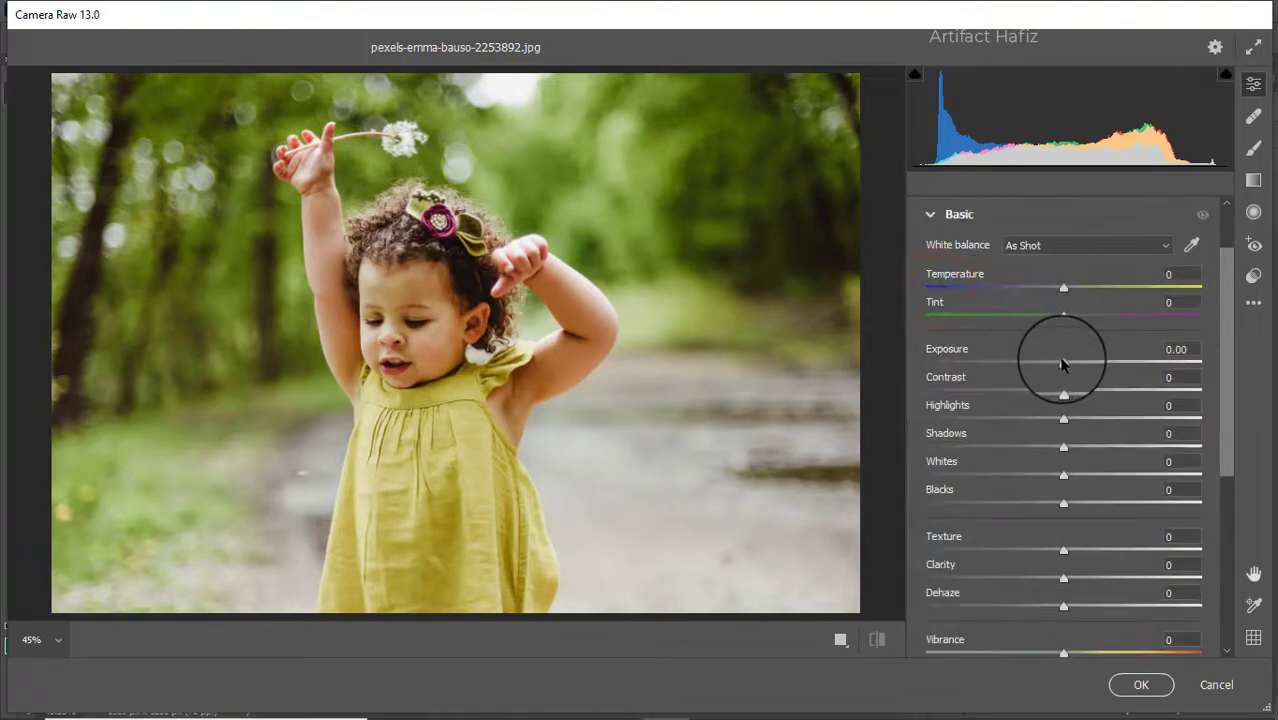
mouse_move(1063, 362)
left_mouse_down()
mouse_move(1033, 366)
mouse_move(1051, 363)
left_mouse_up()
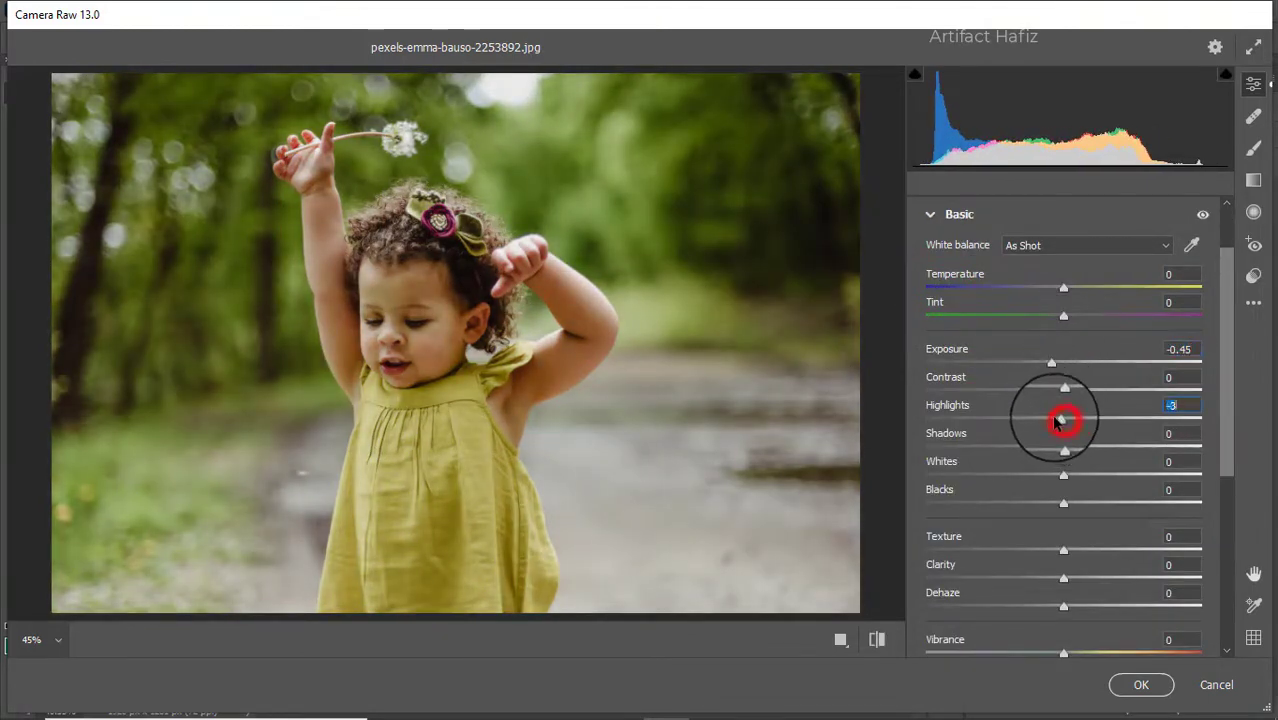
left_click_drag(1063, 419, 993, 419)
left_click_drag(1062, 475, 1137, 478)
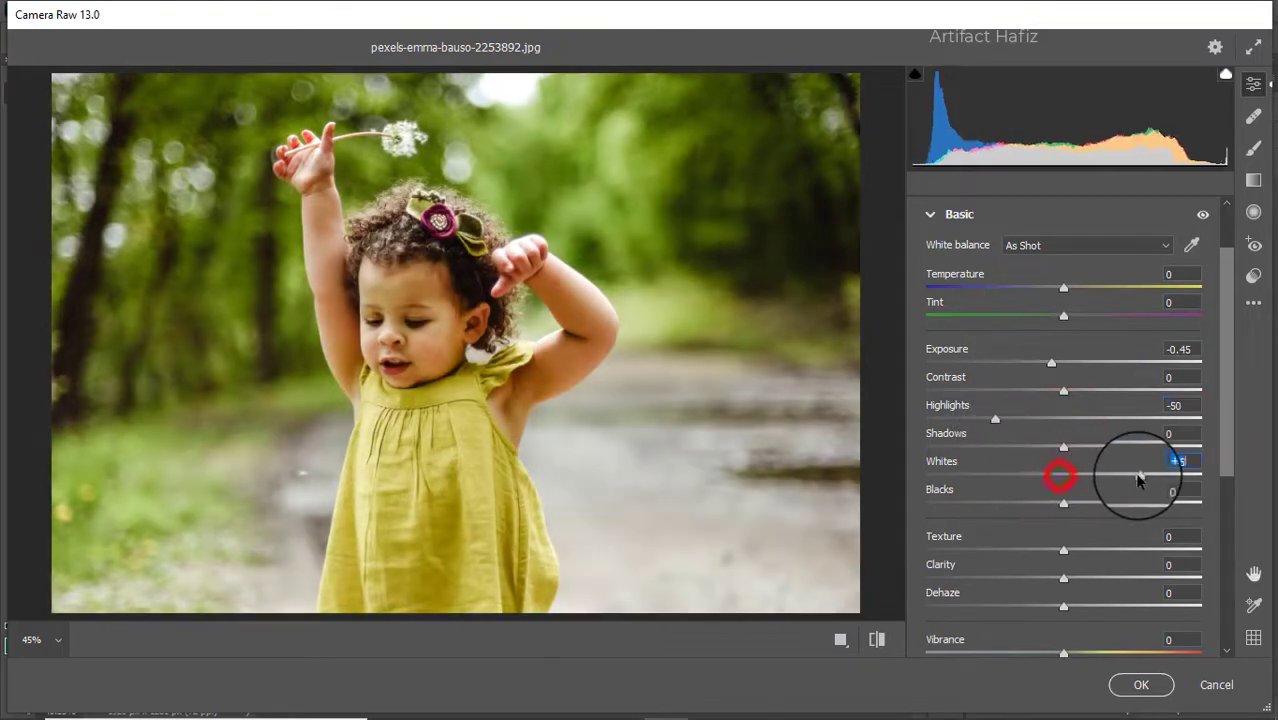
left_click_drag(1063, 447, 1075, 447)
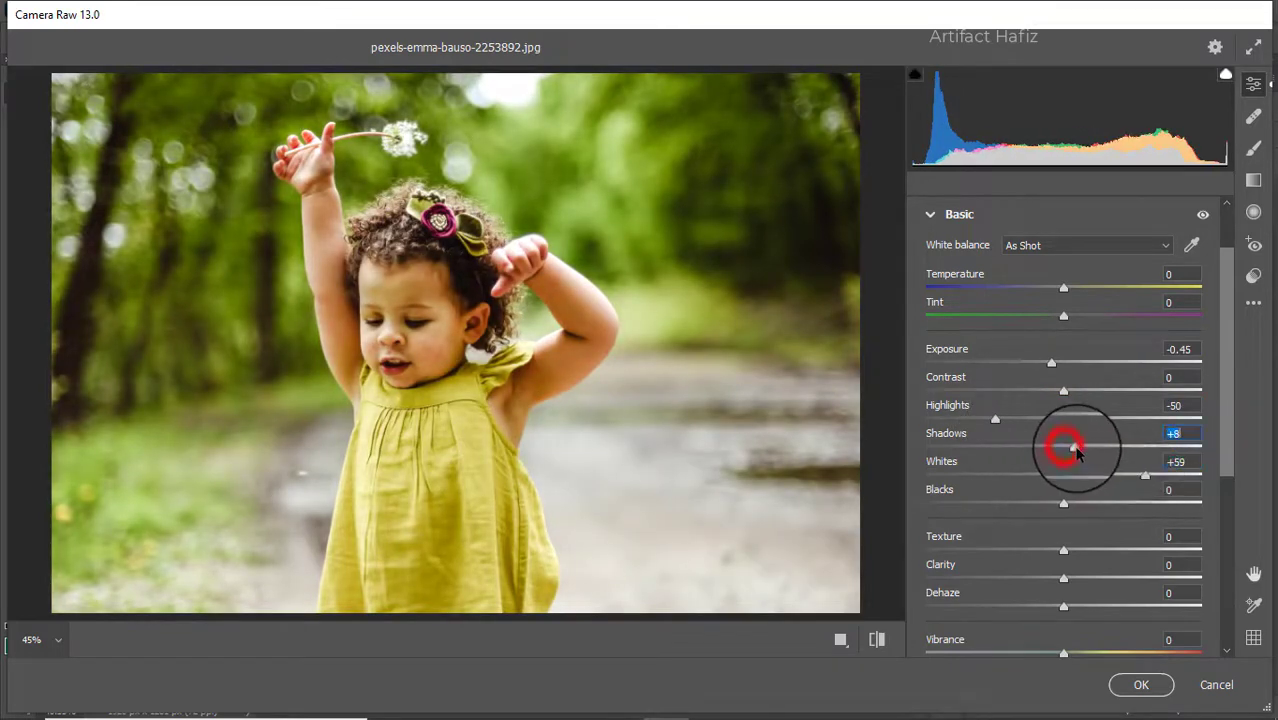
mouse_move(1066, 508)
left_mouse_down()
mouse_move(990, 502)
mouse_move(1034, 514)
left_mouse_up()
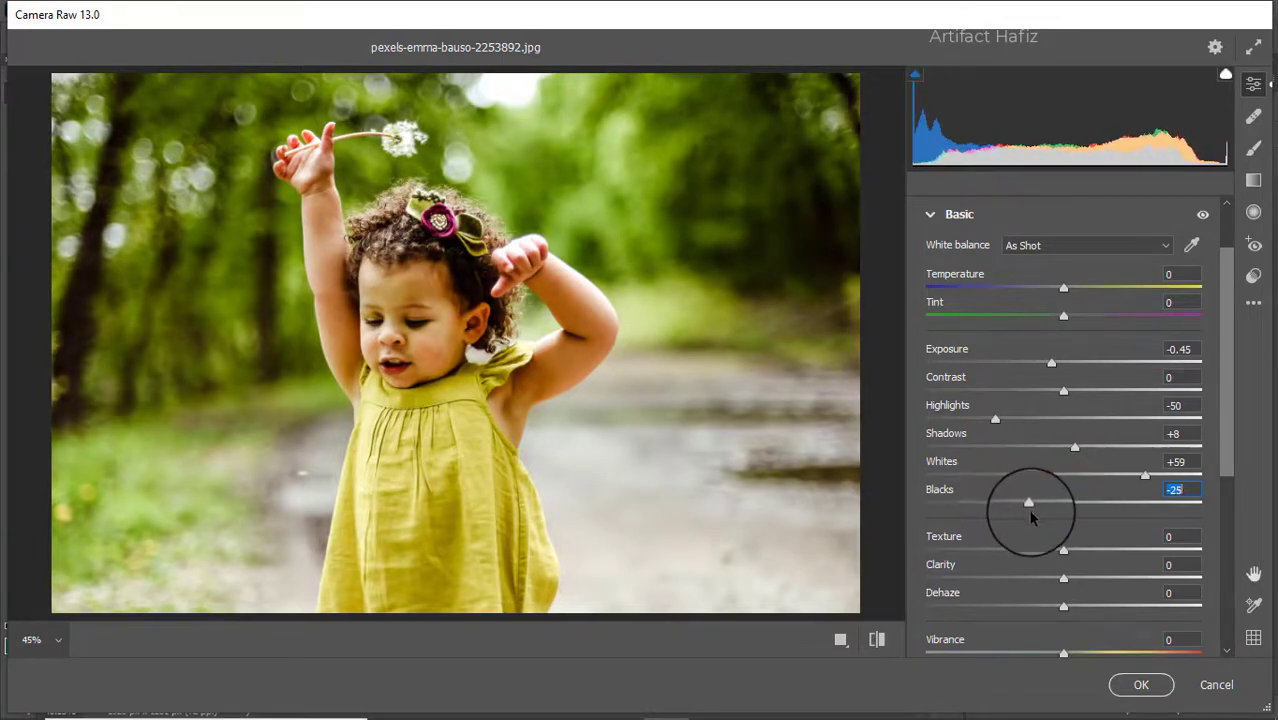
left_click_drag(1073, 447, 1092, 452)
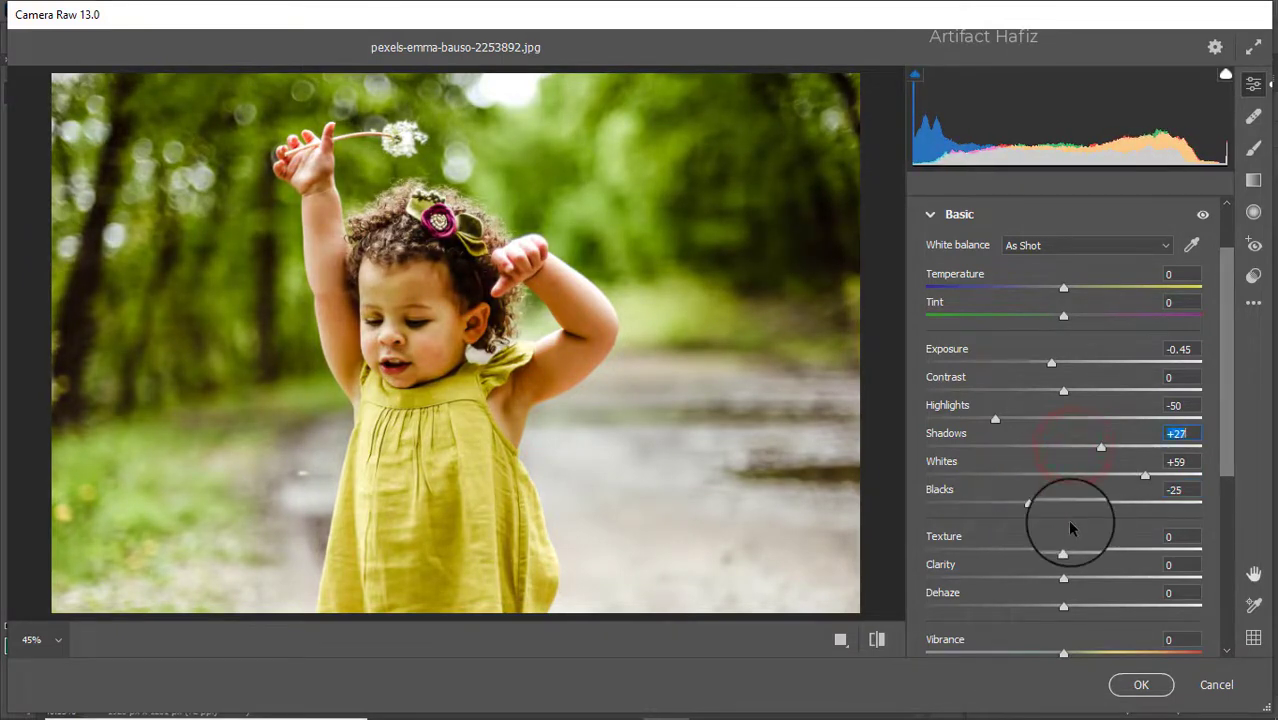
Add a slight clarity adjustment and boost Vibrance to +25
left_click(1062, 583)
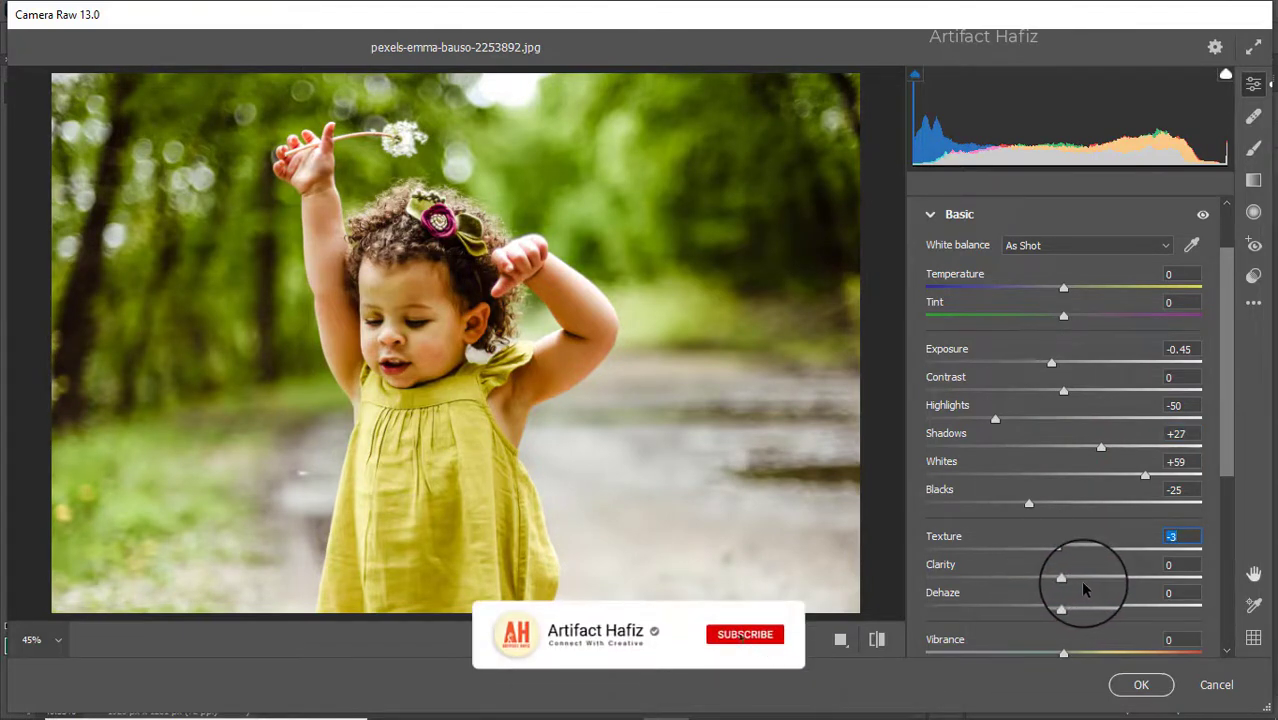
mouse_move(1078, 590)
left_mouse_down()
mouse_move(1041, 580)
mouse_move(1070, 606)
left_mouse_up()
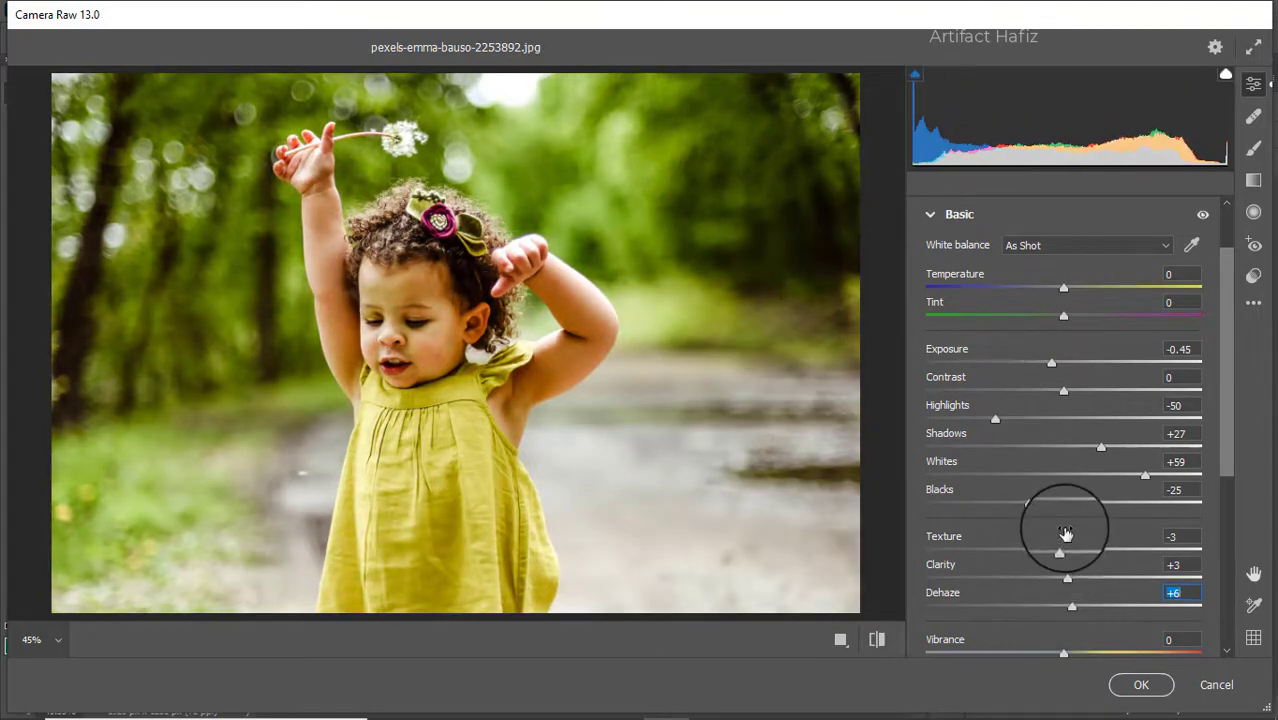
scroll(1055, 470, "down", 3)
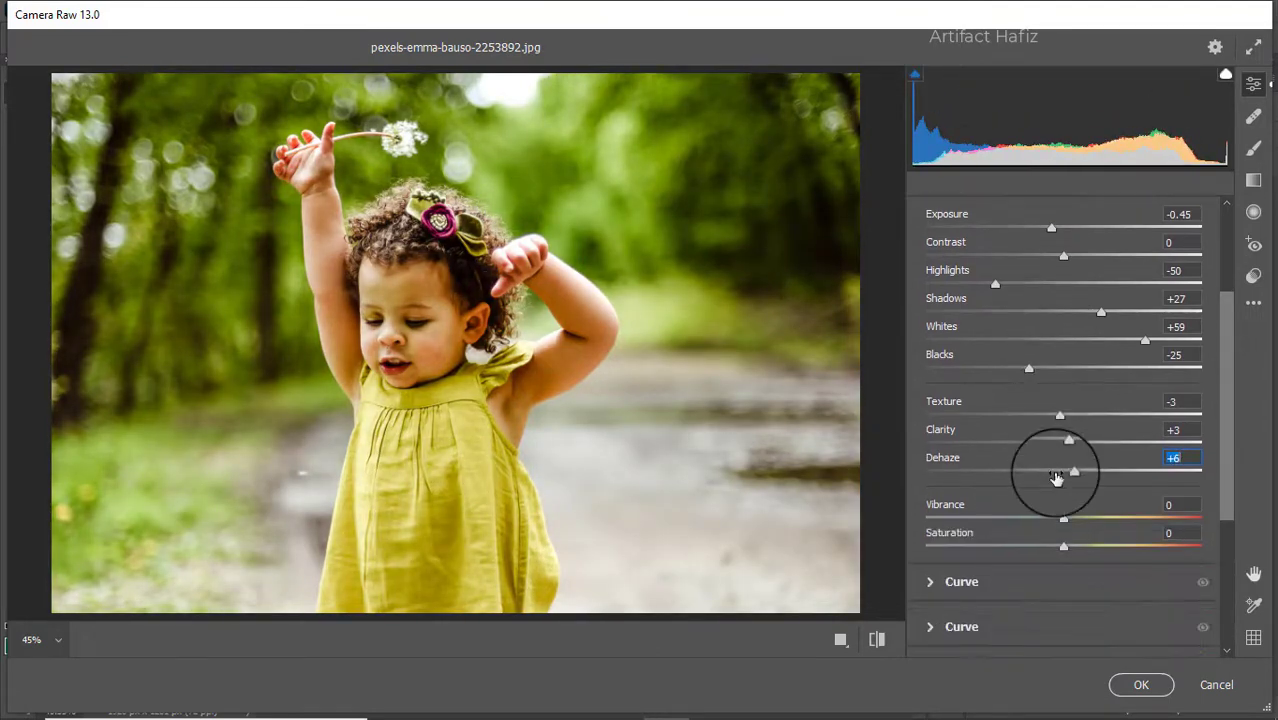
scroll(1055, 470, "down", 1)
mouse_move(1062, 473)
left_mouse_down()
mouse_move(1100, 492)
mouse_move(1060, 507)
left_mouse_up()
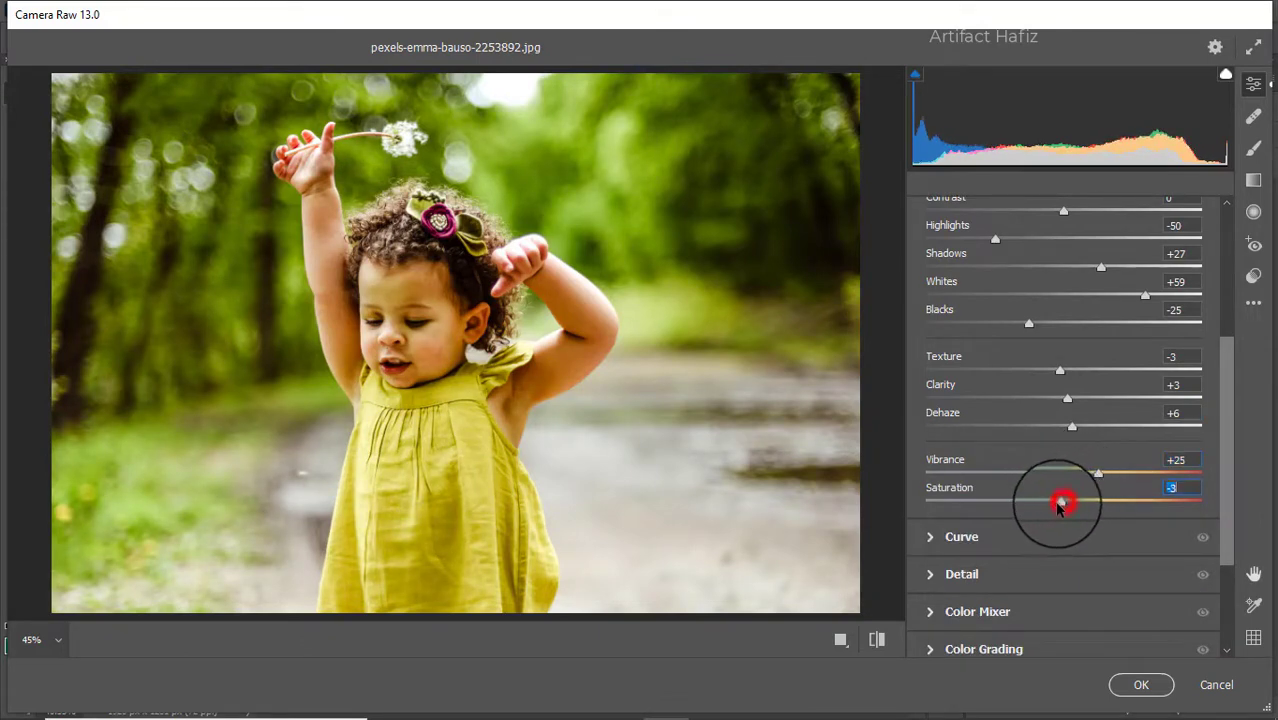
Give the RGB point curve a gentle contrast by lowering shadows and raising highlights
left_click(1008, 538)
left_click_drag(1018, 468, 1018, 477)
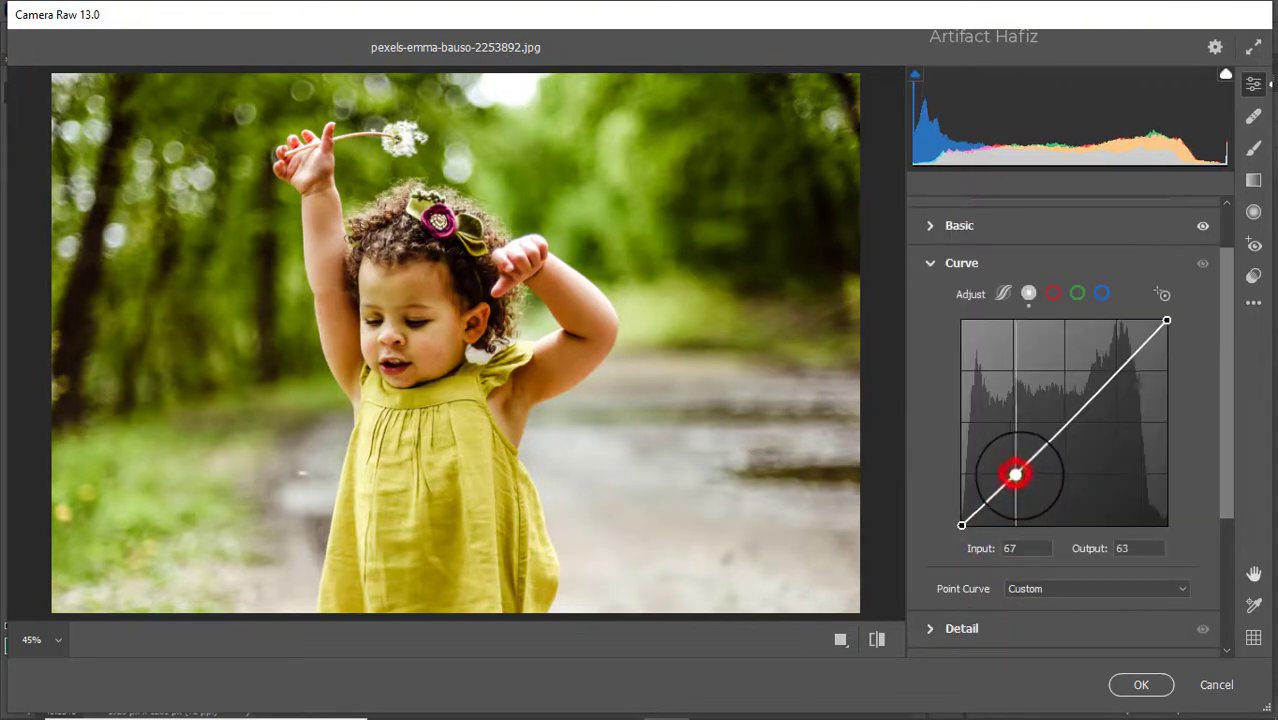
left_click_drag(1113, 374, 1114, 371)
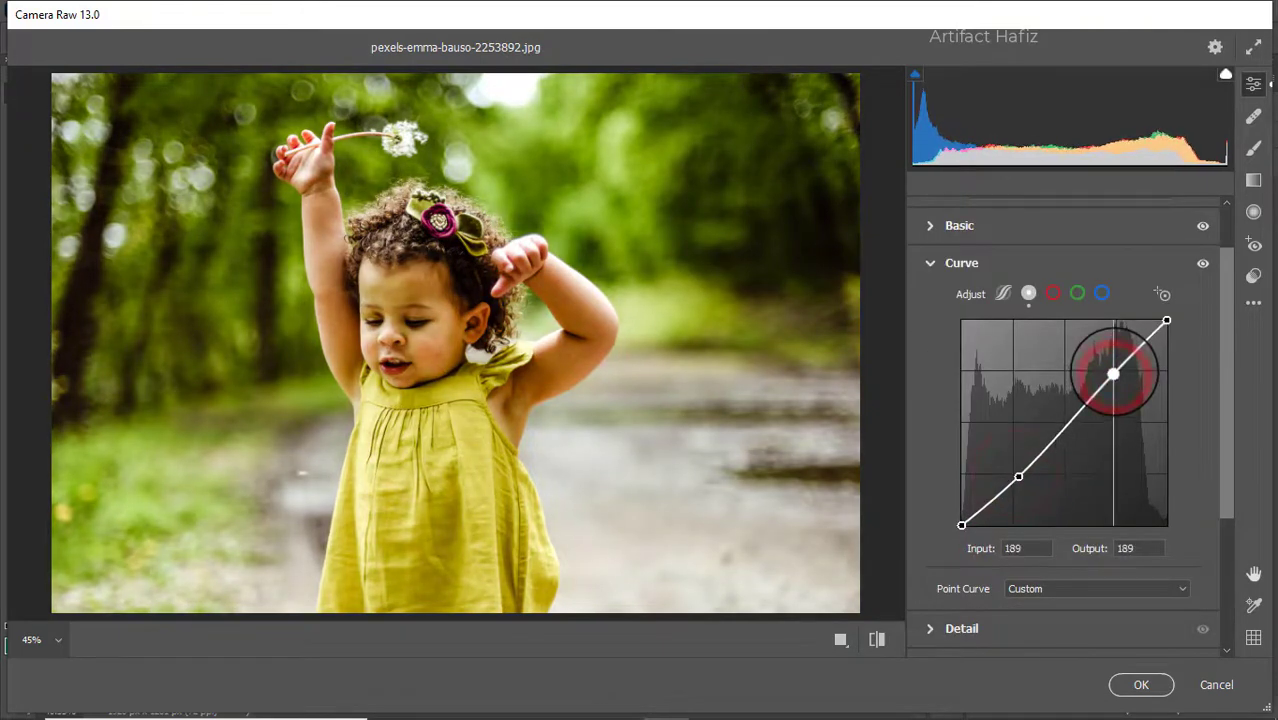
On the Blue channel curve, lift the black point and add mid and upper points
left_click(1101, 293)
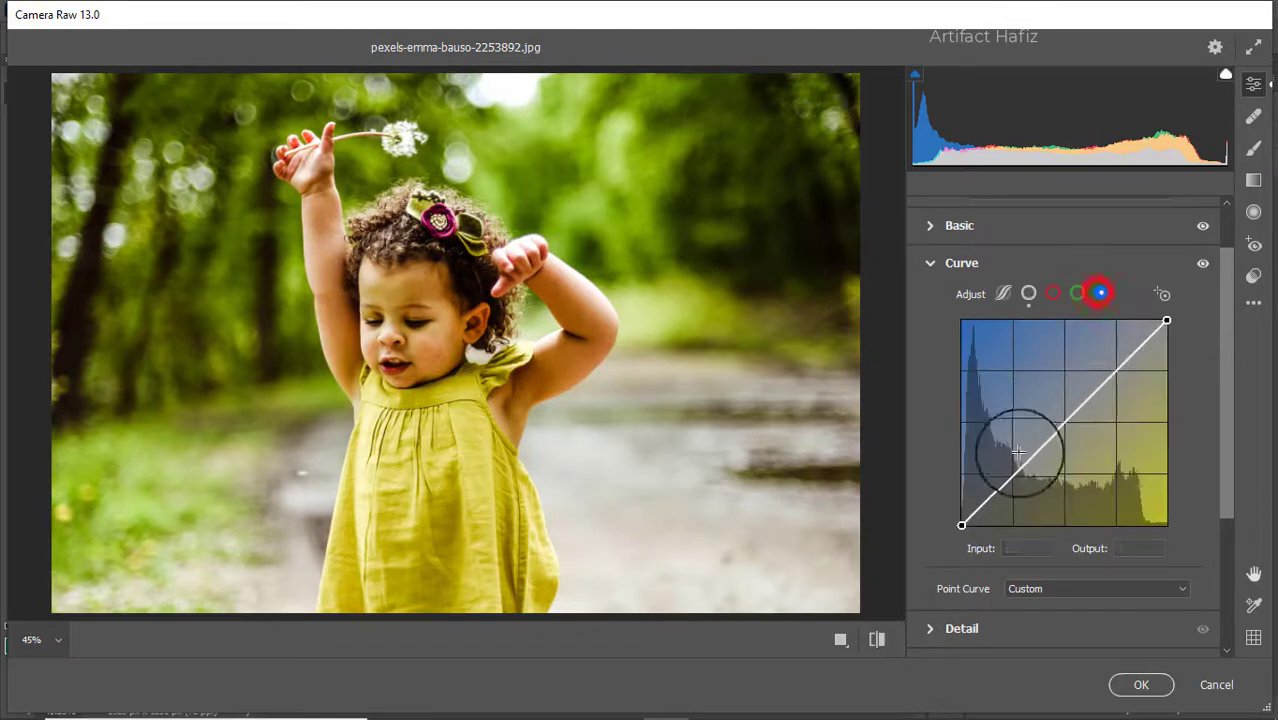
left_click_drag(961, 525, 961, 515)
left_click_drag(1013, 465, 1014, 473)
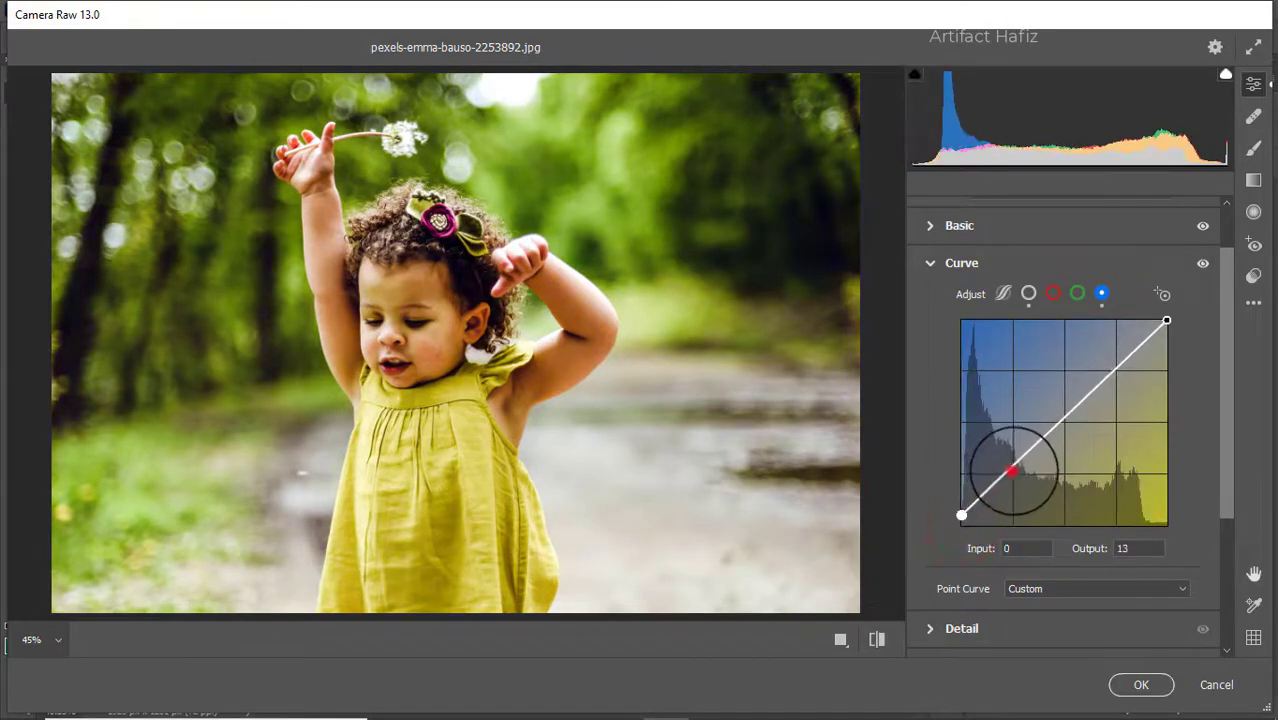
left_click(1121, 368)
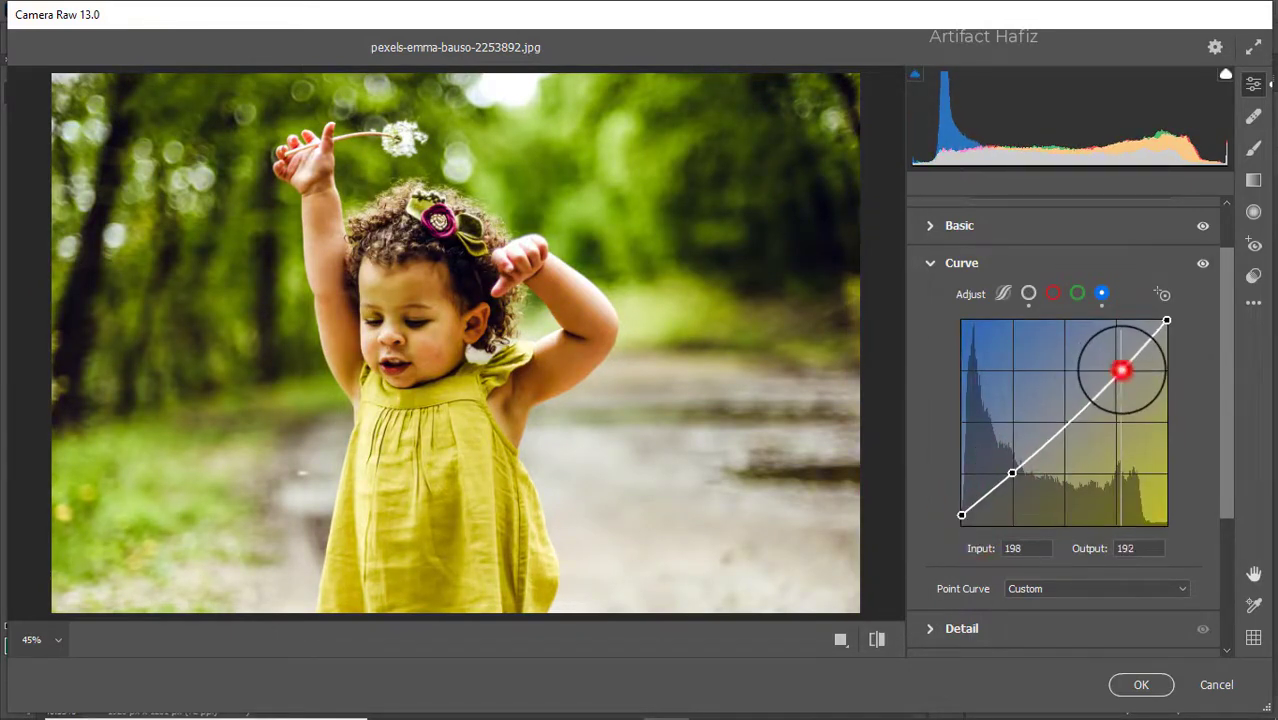
left_click_drag(1121, 368, 1119, 363)
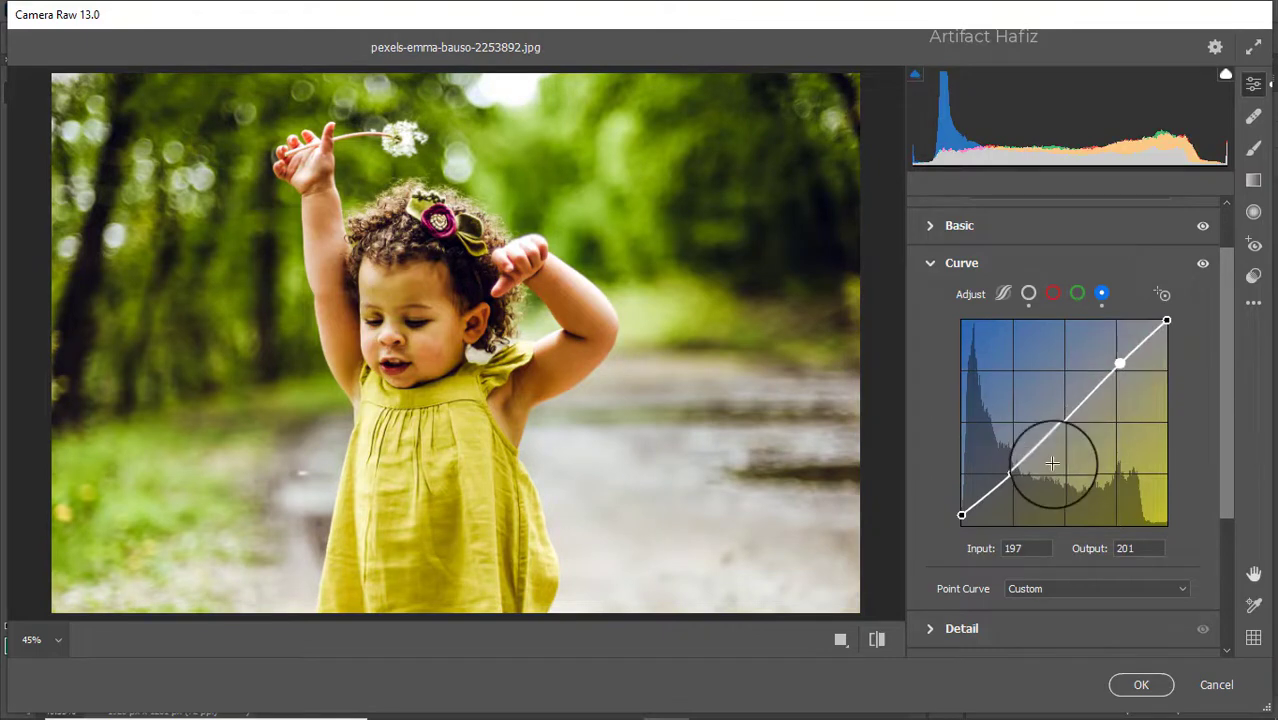
scroll(1052, 463, "down", 3)
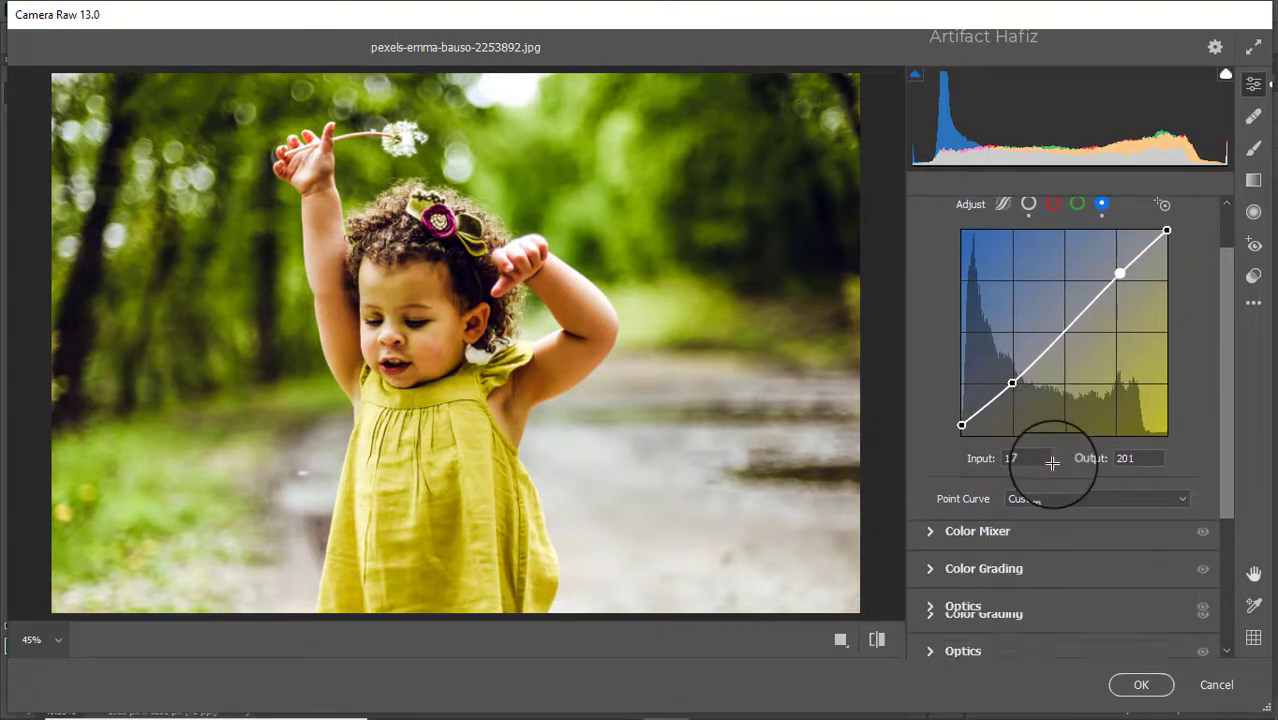
Set Detail Sharpening, Noise Reduction and Color Noise Reduction all to 10
left_click(957, 497)
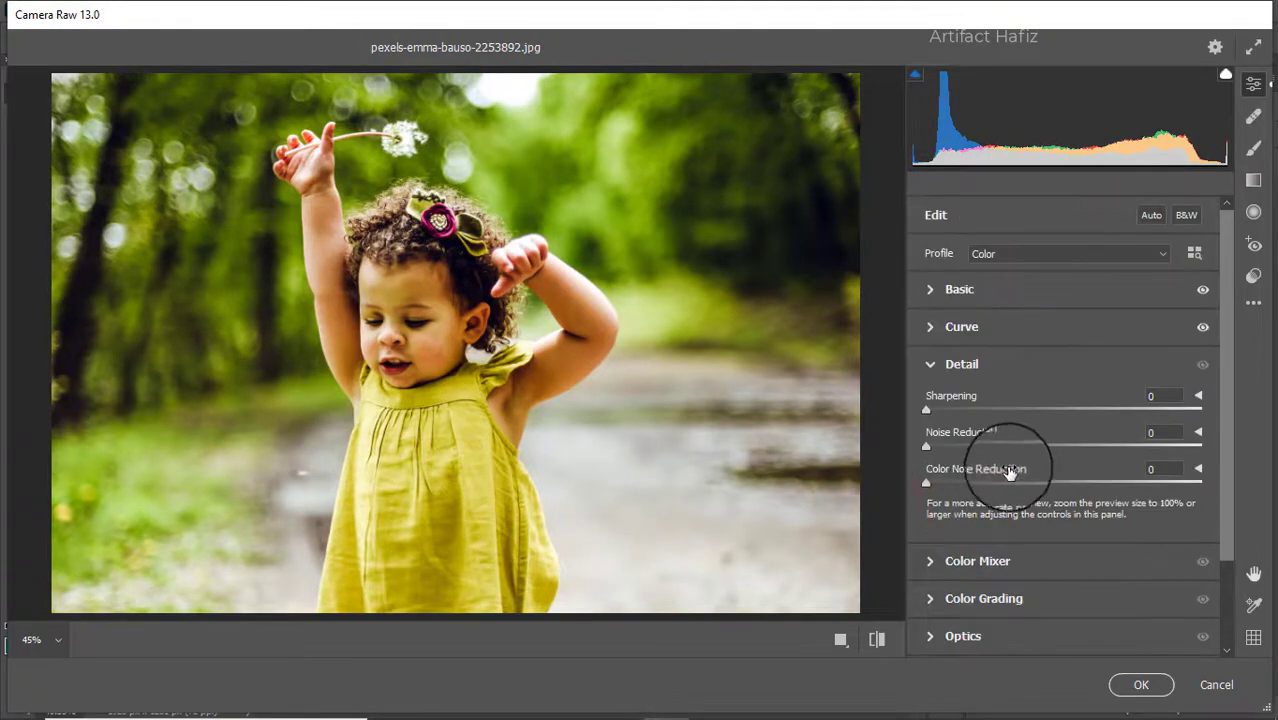
mouse_move(926, 410)
left_mouse_down()
mouse_move(947, 409)
mouse_move(956, 491)
left_mouse_up()
type("10")
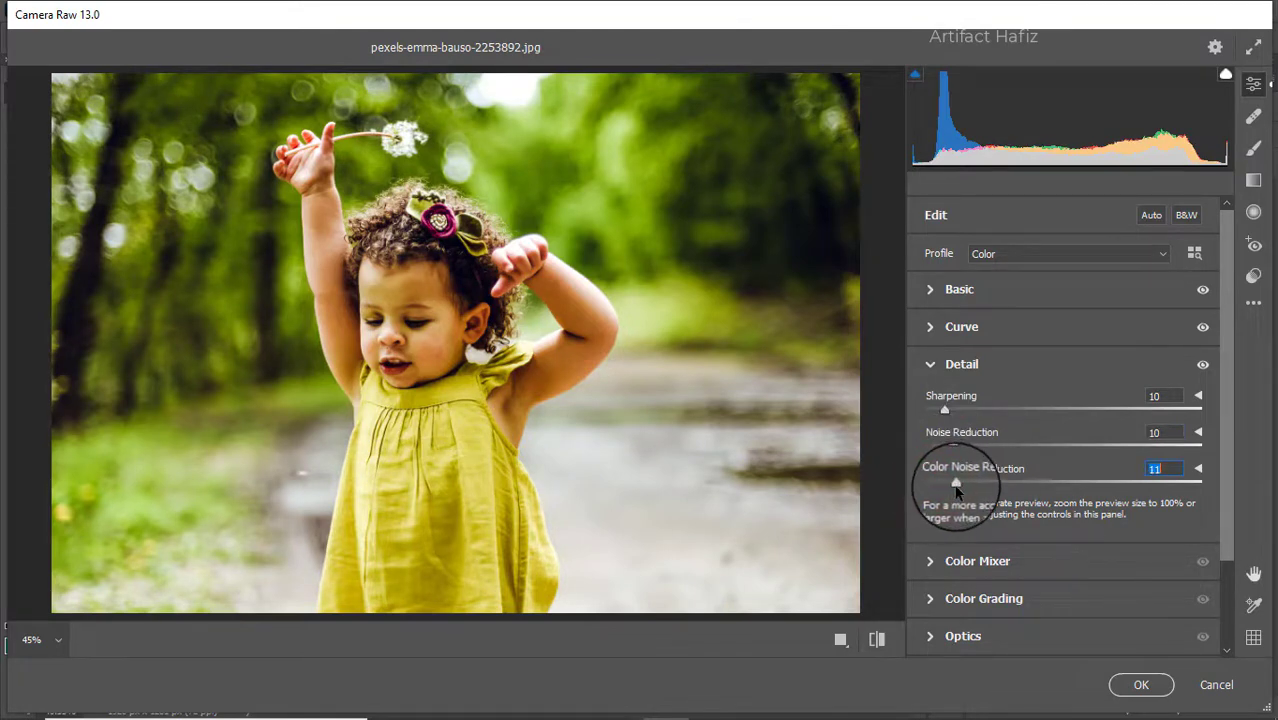
Set HSL saturation to Reds +5, Yellows -5, Aquas +8, Blues +12, keeping Greens -100
left_click(933, 562)
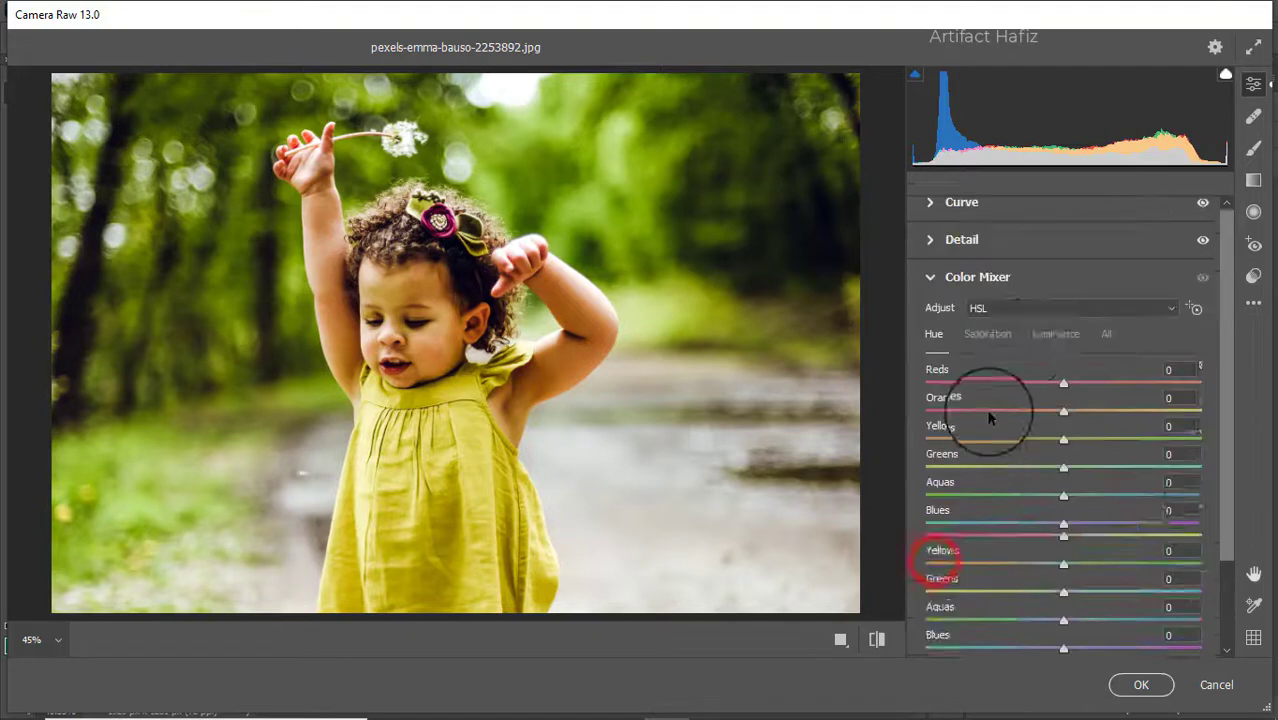
left_click(993, 338)
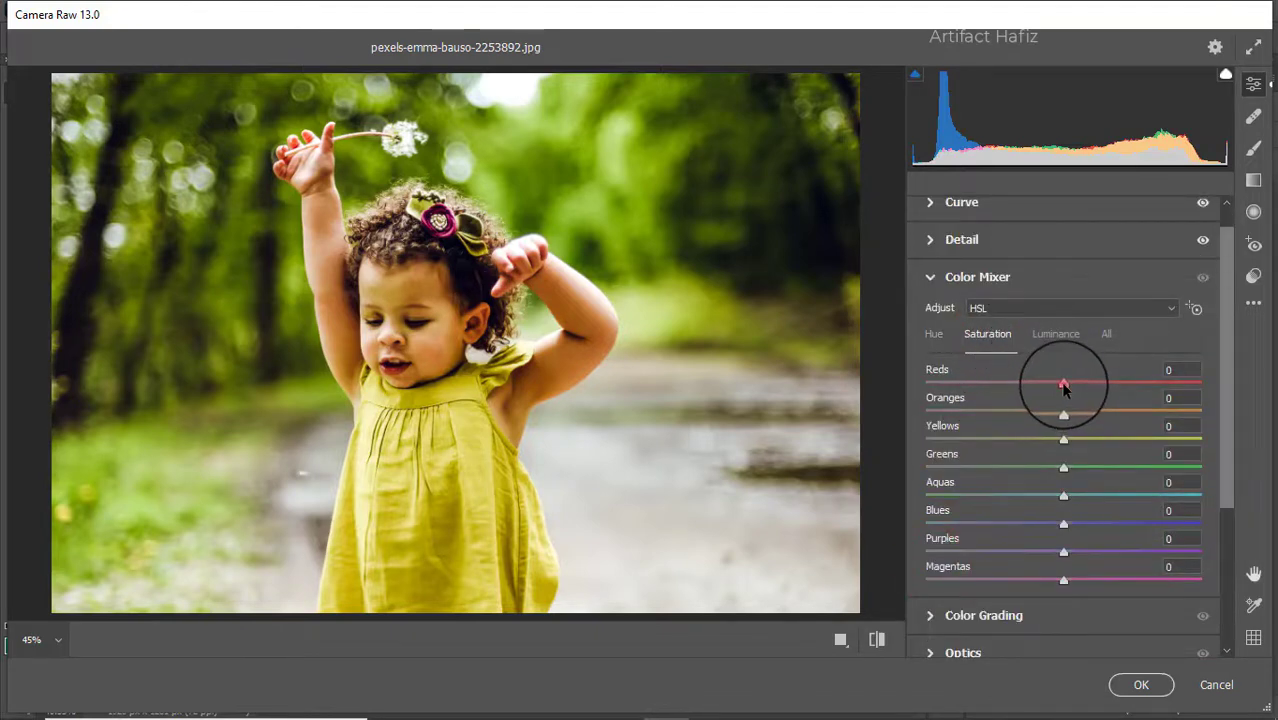
mouse_move(1064, 388)
left_mouse_down()
mouse_move(1064, 414)
mouse_move(994, 446)
mouse_move(1032, 449)
mouse_move(882, 487)
left_mouse_up()
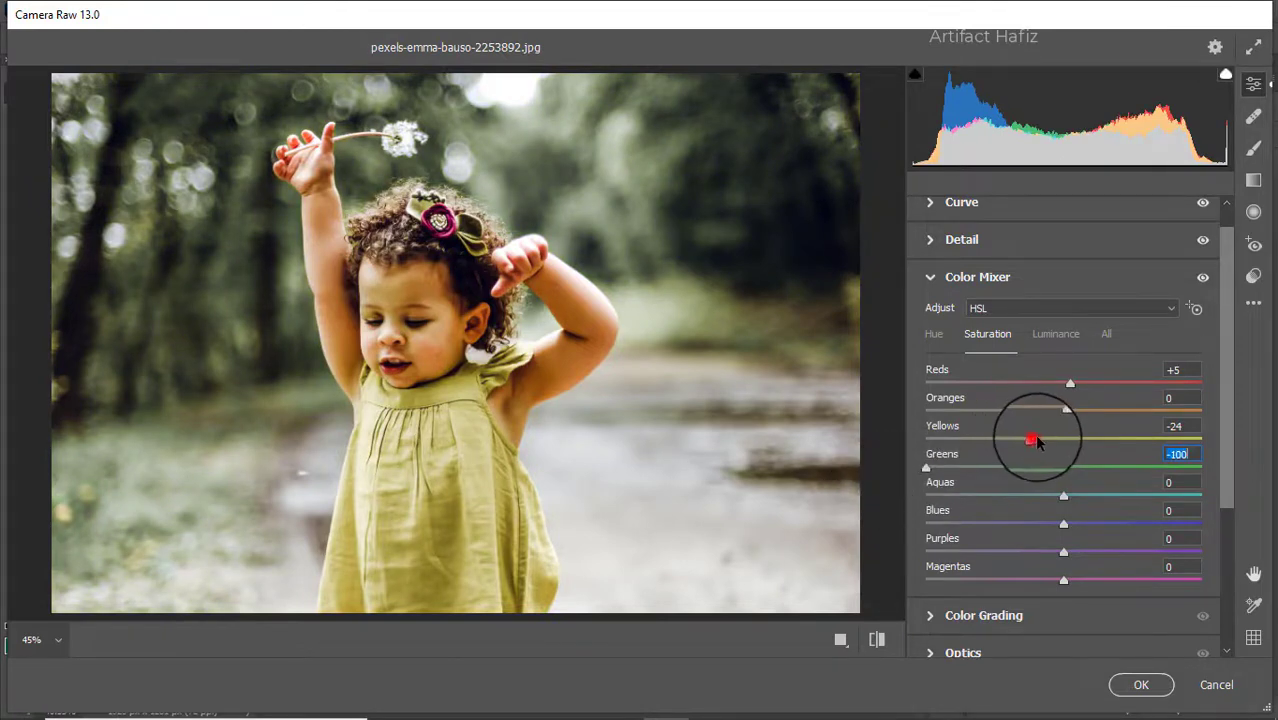
mouse_move(1035, 442)
left_mouse_down()
mouse_move(1104, 434)
mouse_move(1059, 443)
left_mouse_up()
mouse_move(1061, 491)
left_mouse_down()
mouse_move(1075, 492)
mouse_move(1079, 525)
left_mouse_up()
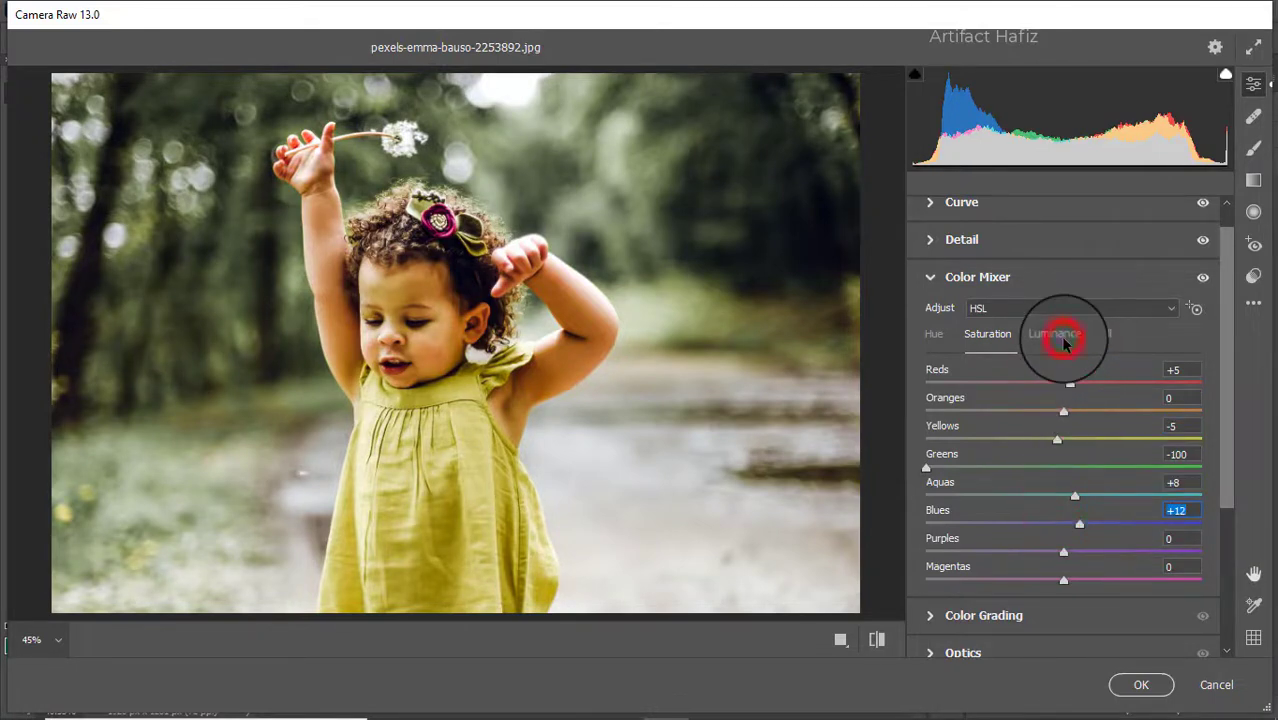
Brighten Reds +85 and Oranges +30, darken Greens and Aquas (-12), then shift the Aquas hue
left_click(1063, 340)
mouse_move(1086, 412)
left_mouse_down()
mouse_move(1100, 408)
mouse_move(1065, 413)
mouse_move(1101, 412)
left_mouse_up()
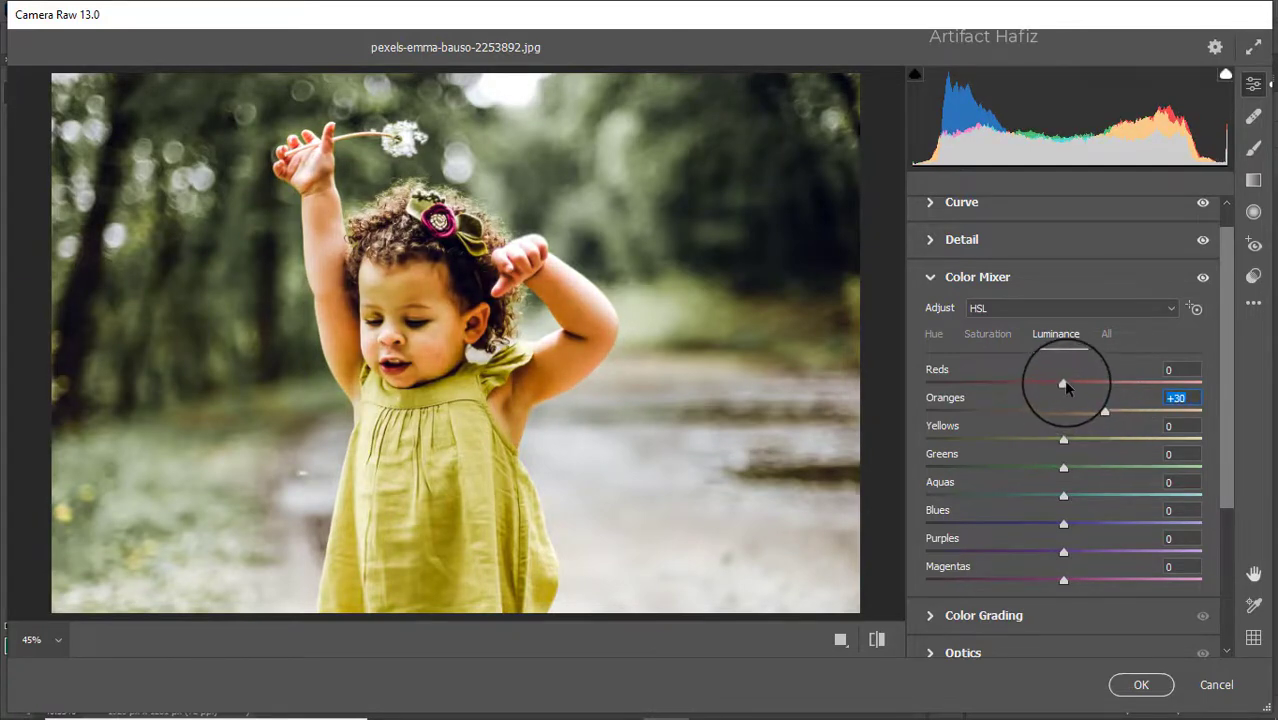
left_click_drag(1147, 385, 1183, 384)
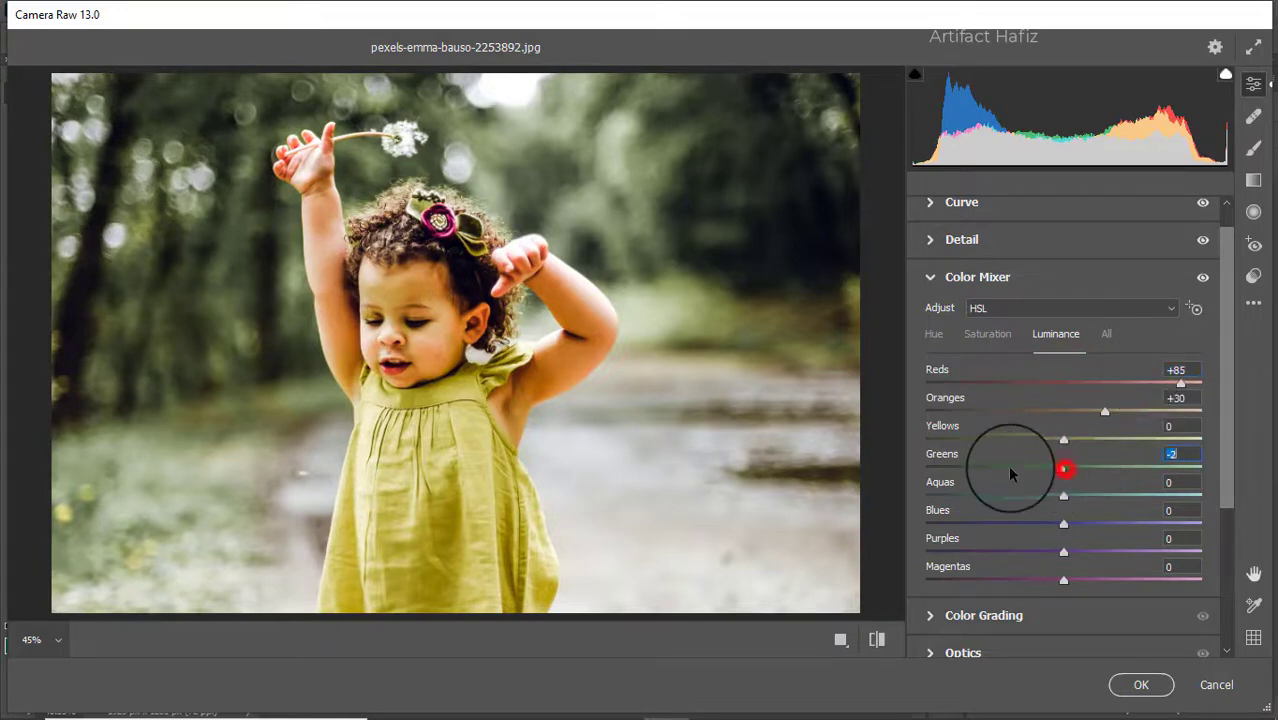
mouse_move(1063, 467)
left_mouse_down()
mouse_move(960, 474)
mouse_move(980, 468)
left_mouse_up()
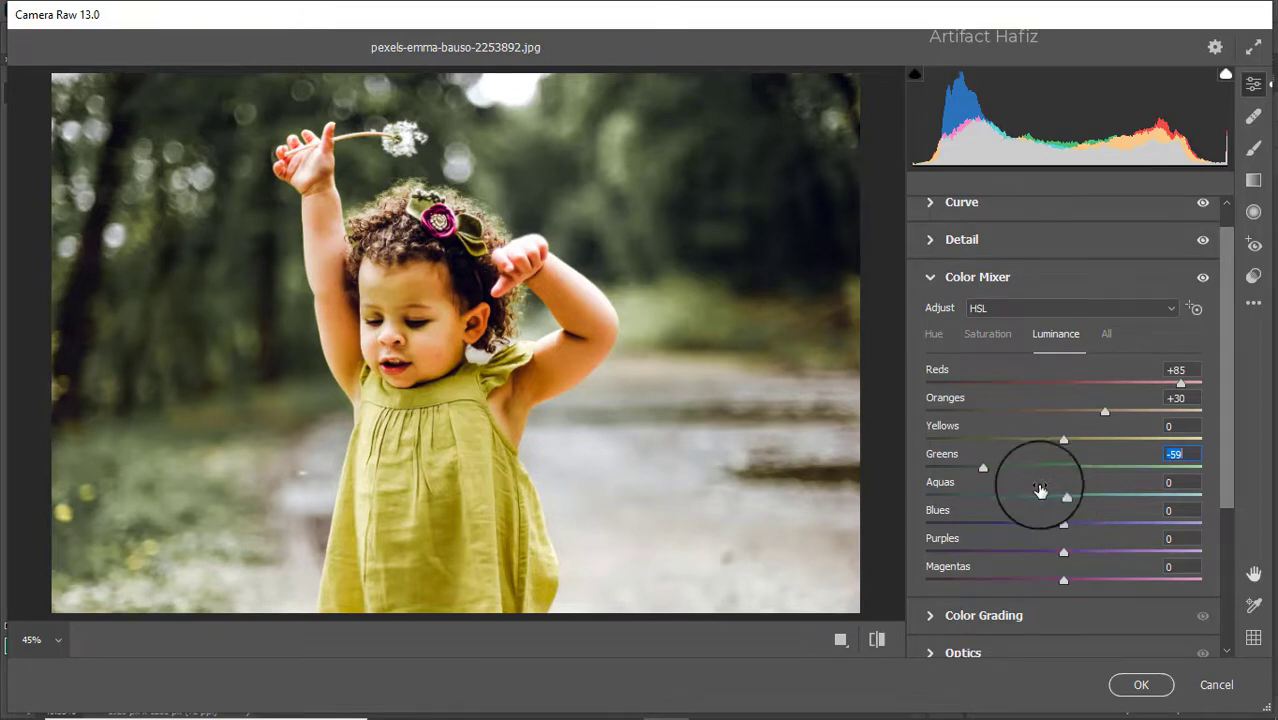
left_click_drag(1063, 495, 980, 490)
mouse_move(1126, 497)
left_mouse_down()
mouse_move(1018, 492)
mouse_move(1046, 497)
mouse_move(1043, 523)
mouse_move(1005, 495)
mouse_move(988, 522)
left_mouse_up()
left_click(929, 335)
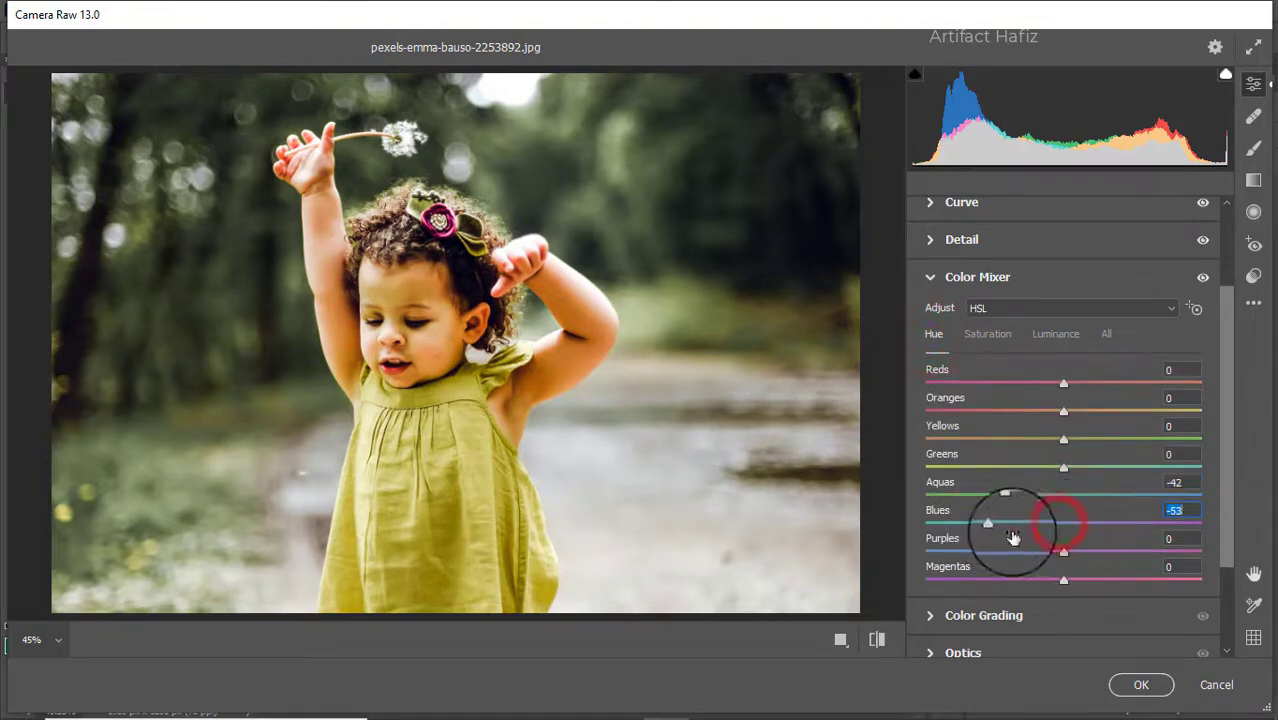
Color-grade shadows teal, highlights slightly green, and midtones rose (Hue 347, Saturation 13)
scroll(1040, 537, "down", 1)
scroll(1039, 530, "down", 1)
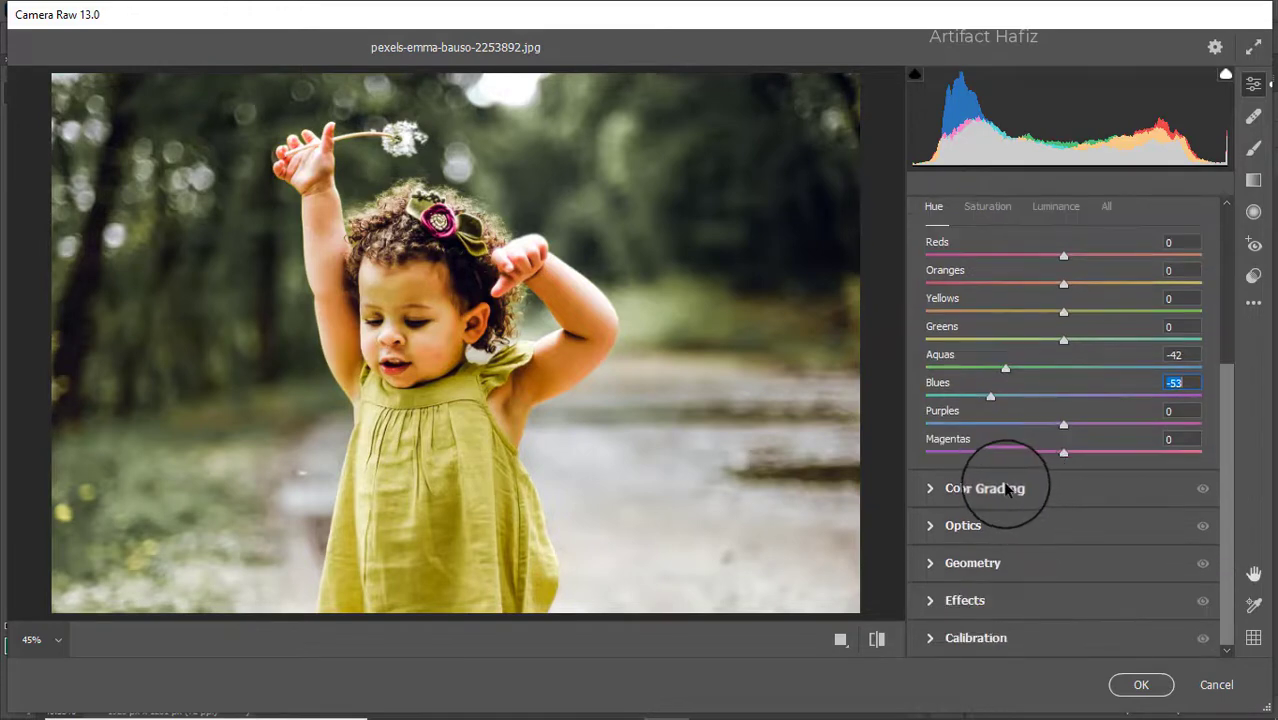
left_click(1007, 487)
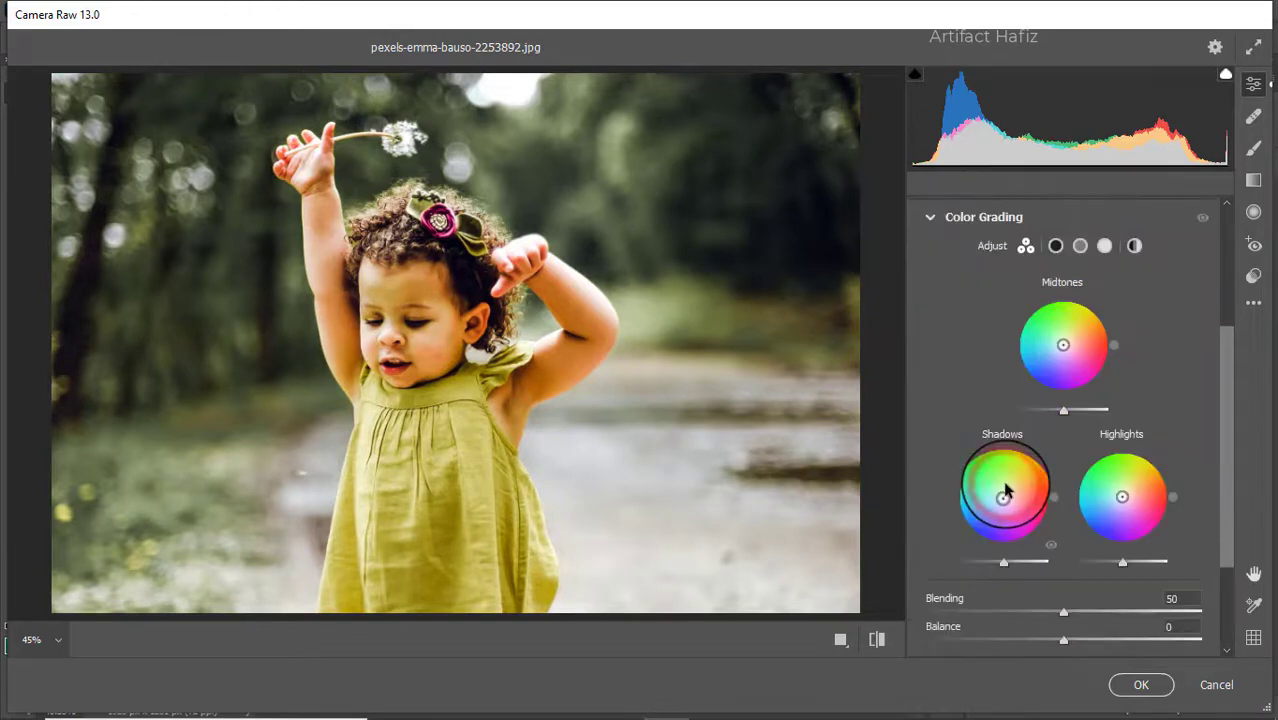
mouse_move(1006, 497)
left_mouse_down()
mouse_move(936, 497)
mouse_move(953, 507)
left_mouse_up()
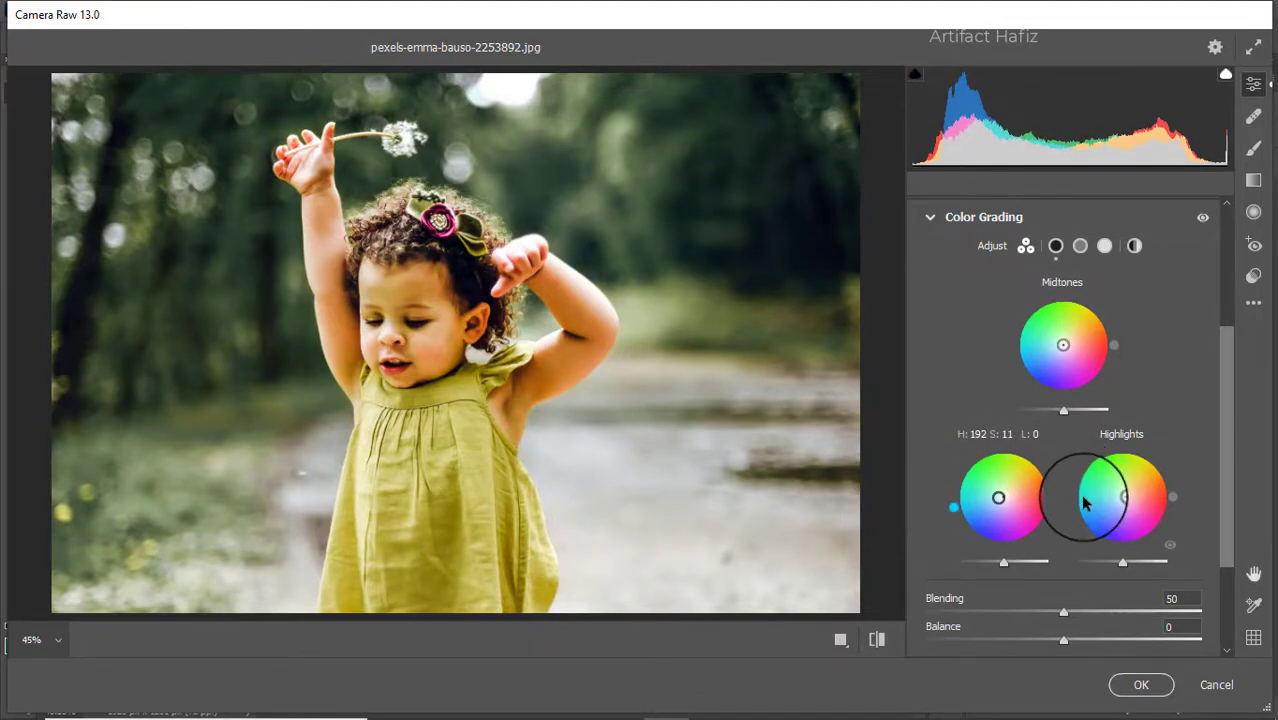
mouse_move(1123, 497)
left_mouse_down()
mouse_move(1158, 437)
mouse_move(1055, 428)
mouse_move(1087, 451)
mouse_move(1147, 434)
mouse_move(1119, 443)
mouse_move(1107, 430)
left_mouse_up()
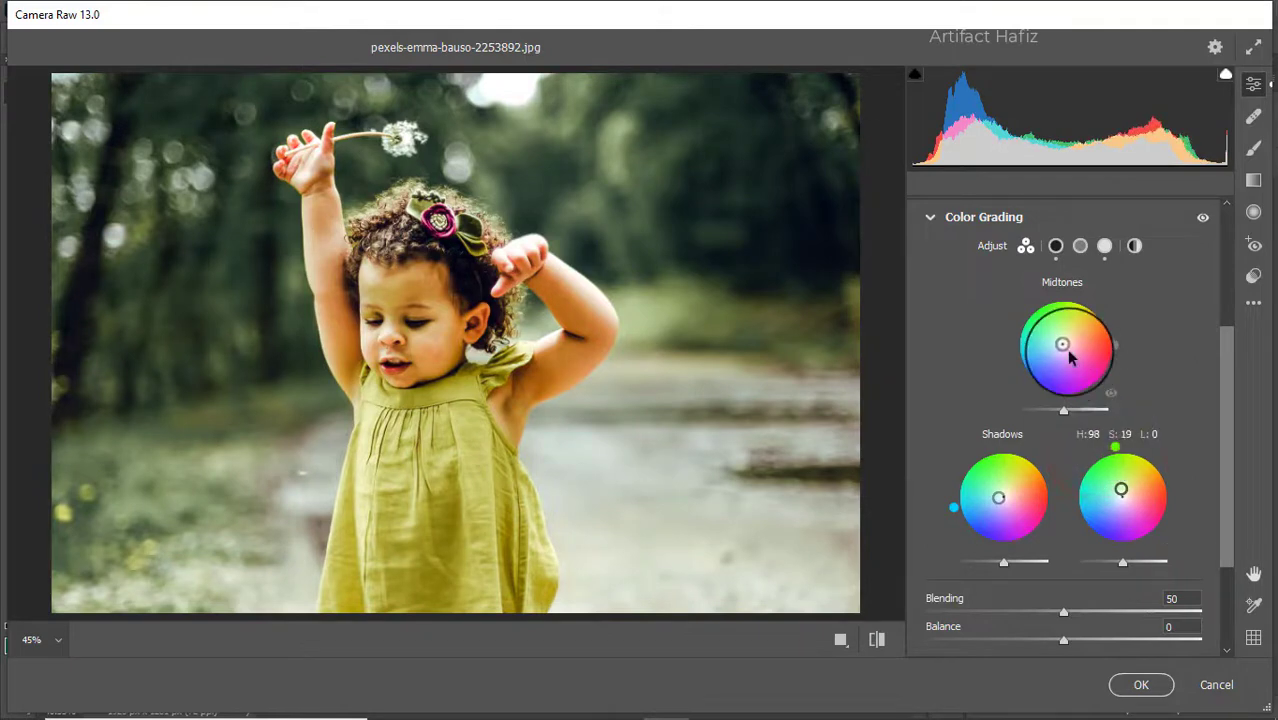
mouse_move(1063, 345)
left_mouse_down()
mouse_move(1005, 340)
mouse_move(1061, 309)
mouse_move(1062, 343)
mouse_move(1085, 300)
mouse_move(1093, 311)
mouse_move(1016, 312)
mouse_move(1097, 357)
left_mouse_up()
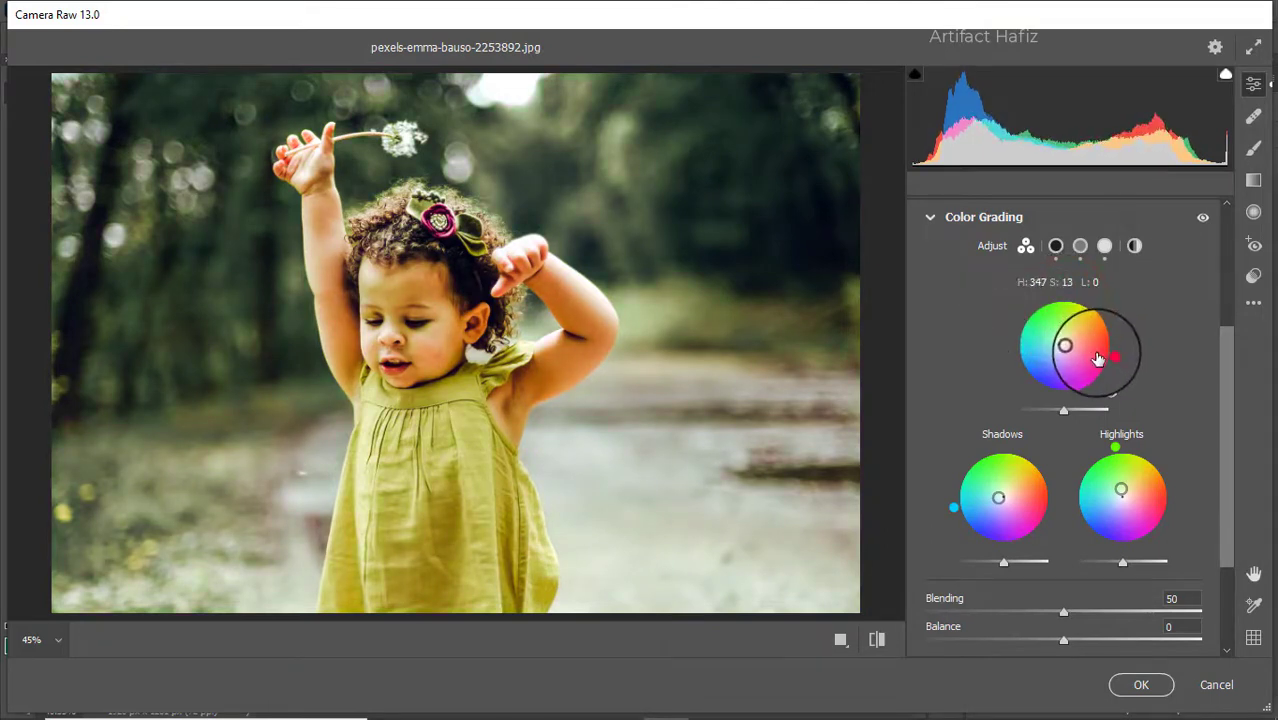
scroll(971, 352, "down", 3)
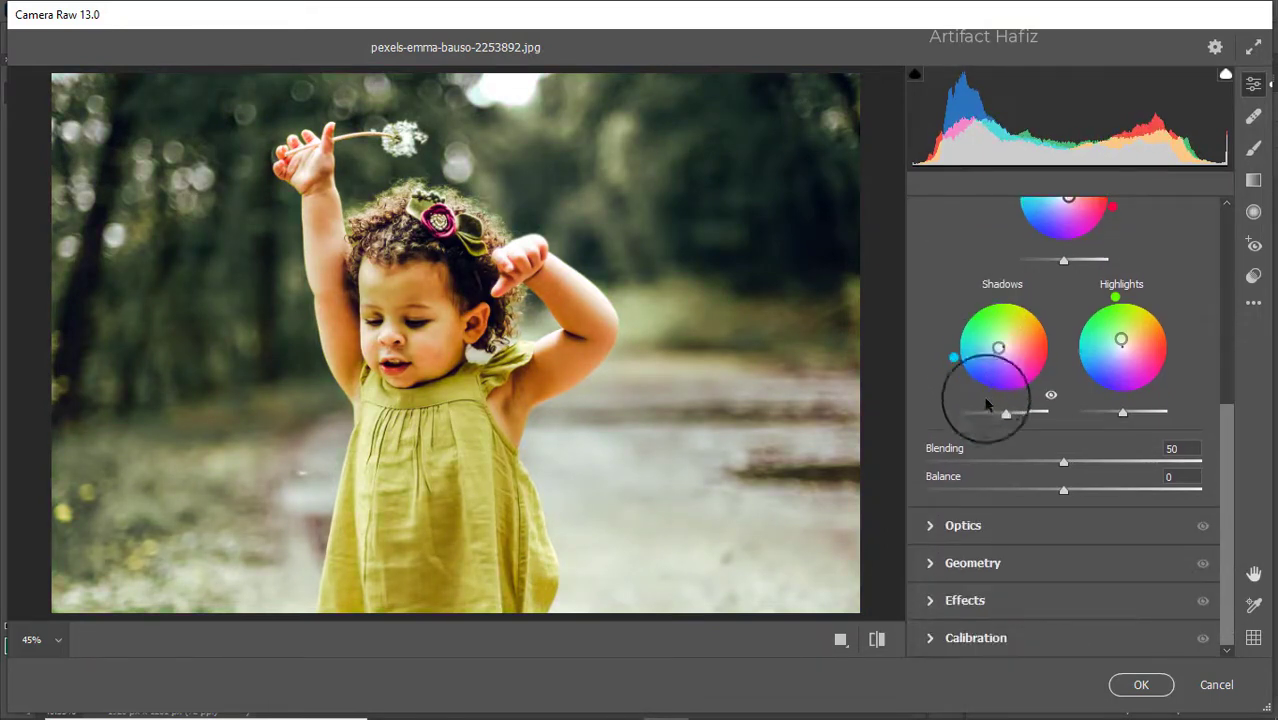
Set Calibration primary saturations: Green +40, Red -34, Blue -20
left_click(955, 641)
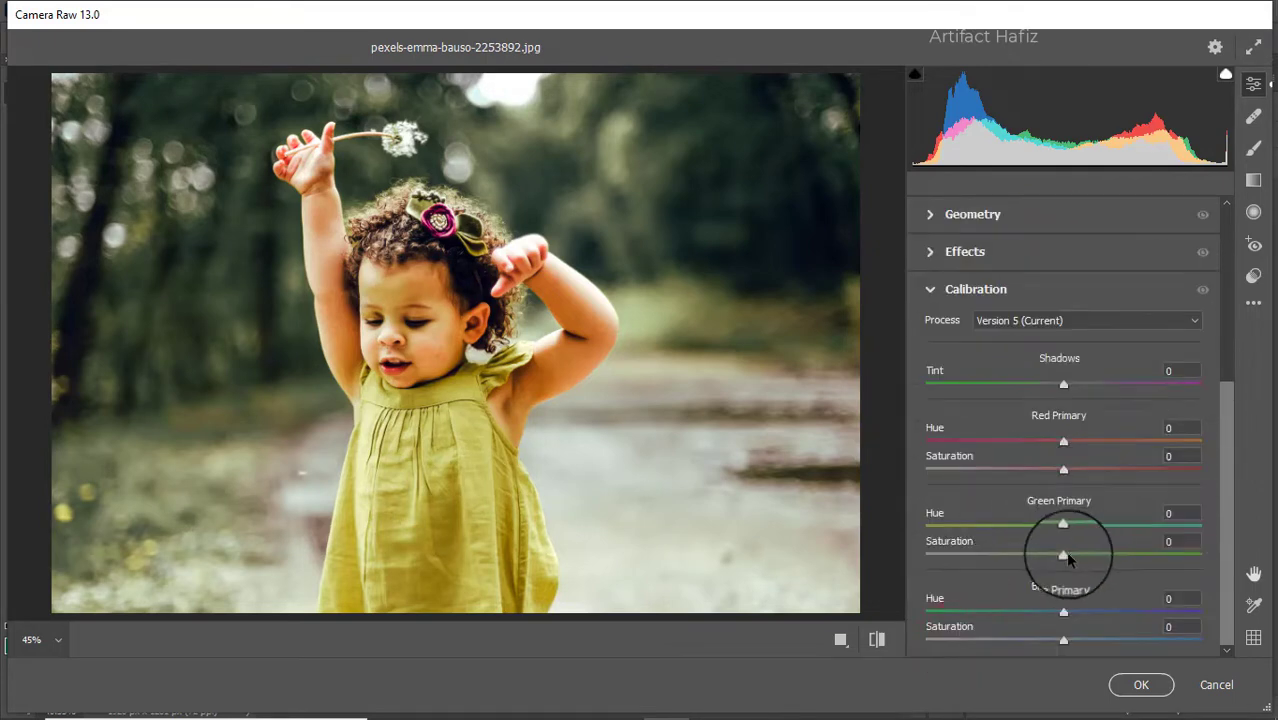
left_click_drag(1064, 555, 1125, 554)
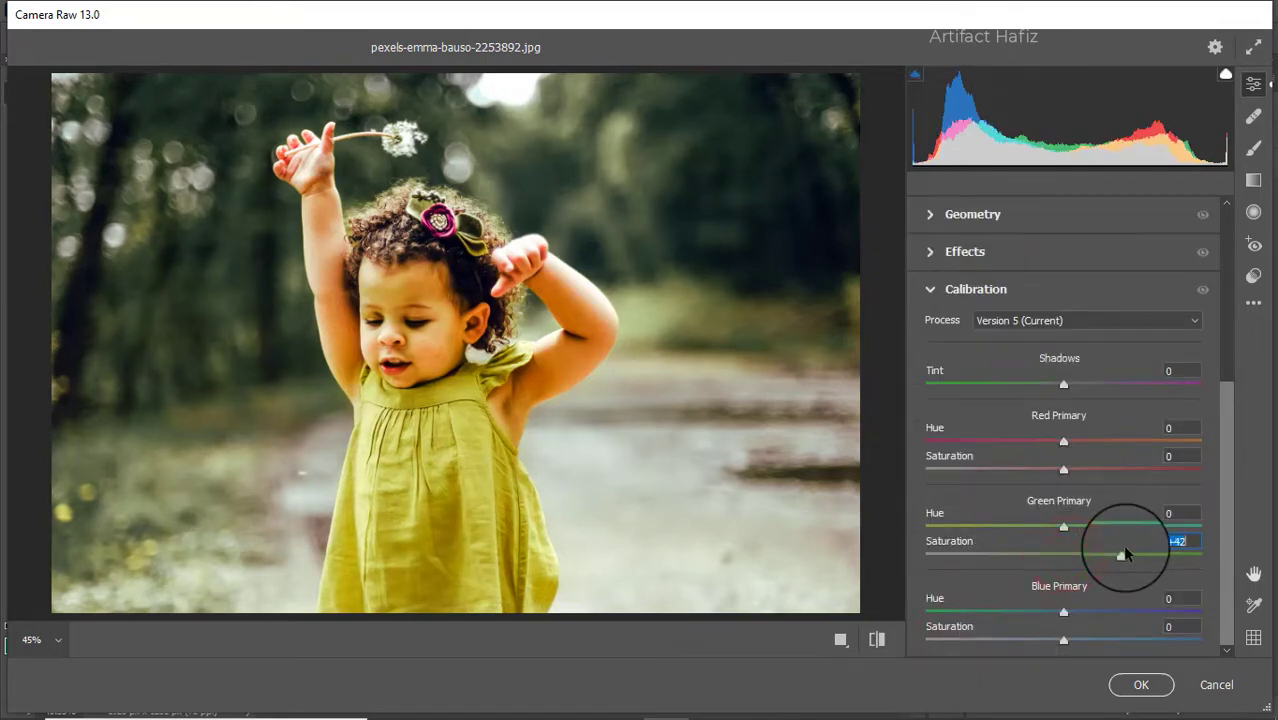
left_click_drag(1063, 469, 1031, 475)
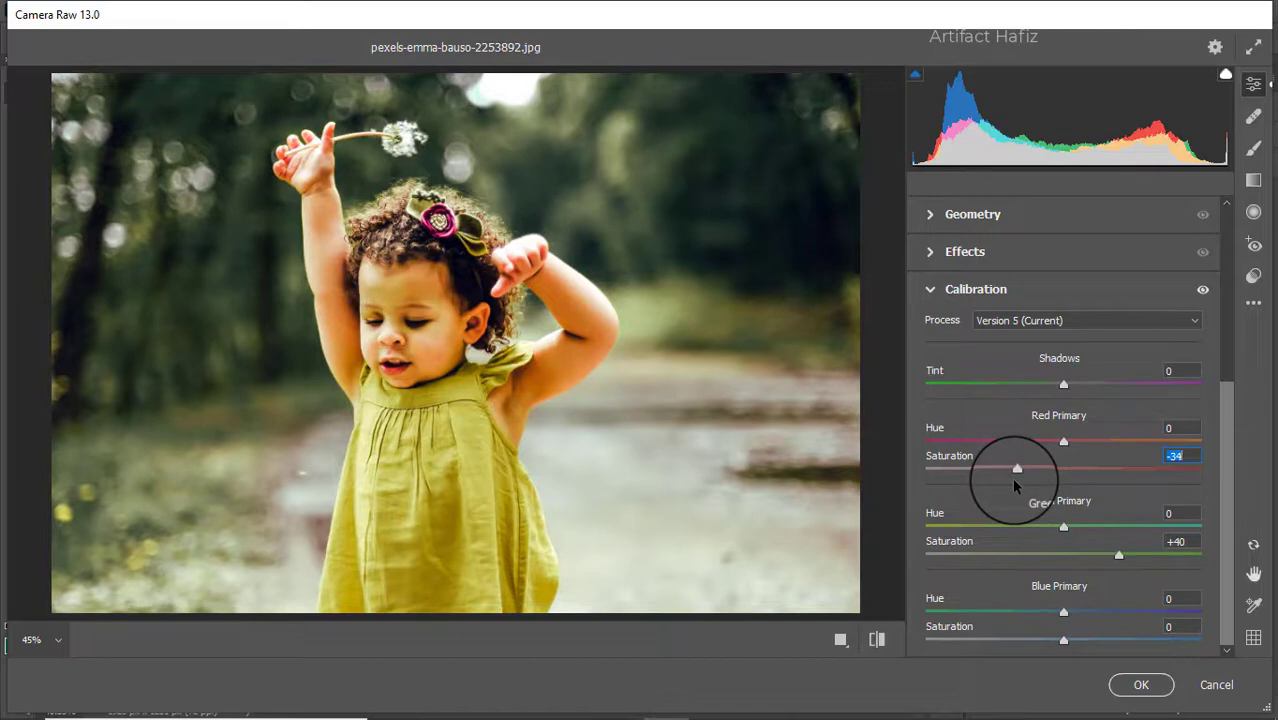
left_click_drag(1064, 640, 1037, 645)
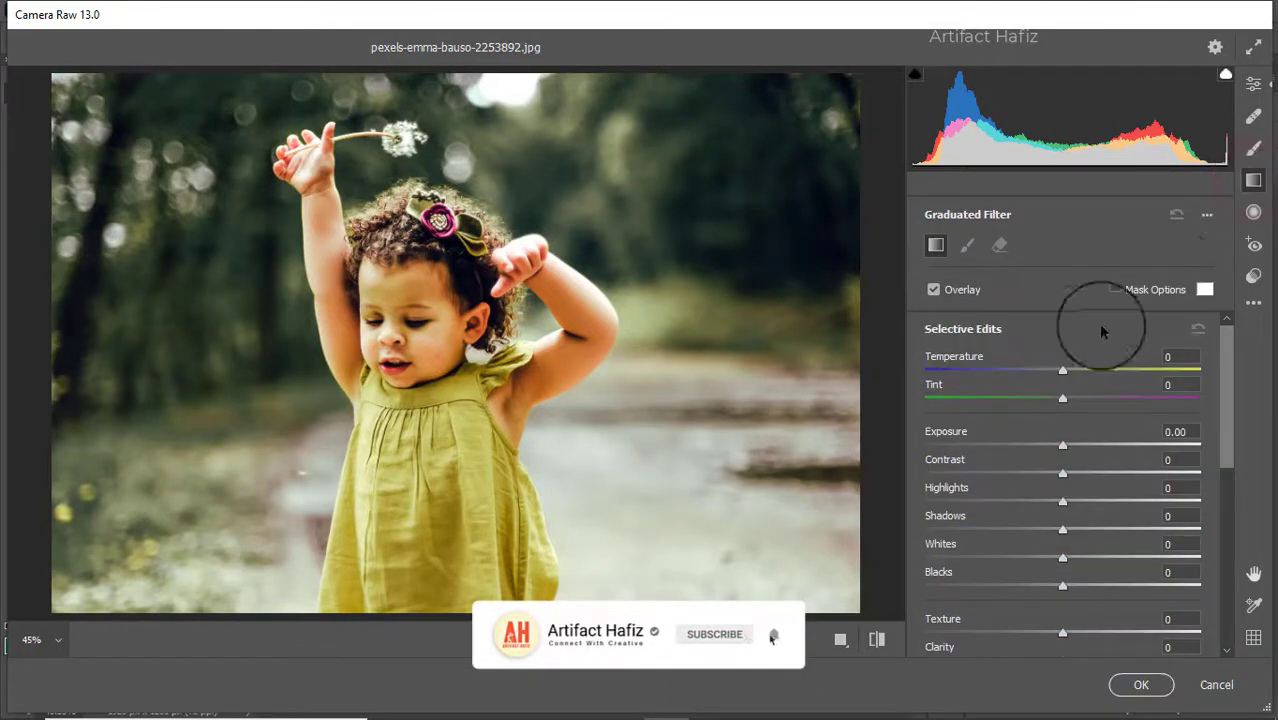
Add a bottom-right graduated filter at Exposure -1.80 and a lower-left one at -1.10
mouse_move(853, 601)
left_mouse_down()
mouse_move(666, 458)
mouse_move(622, 336)
left_mouse_up()
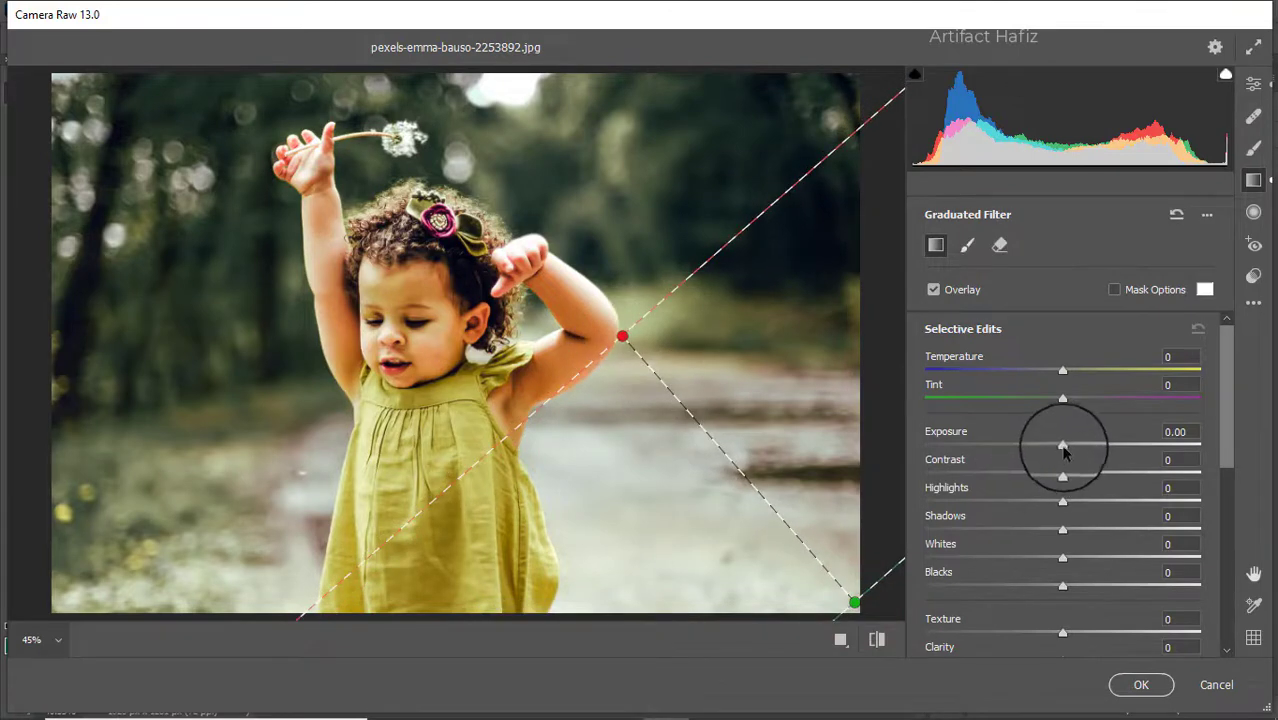
left_click_drag(1060, 443, 1008, 445)
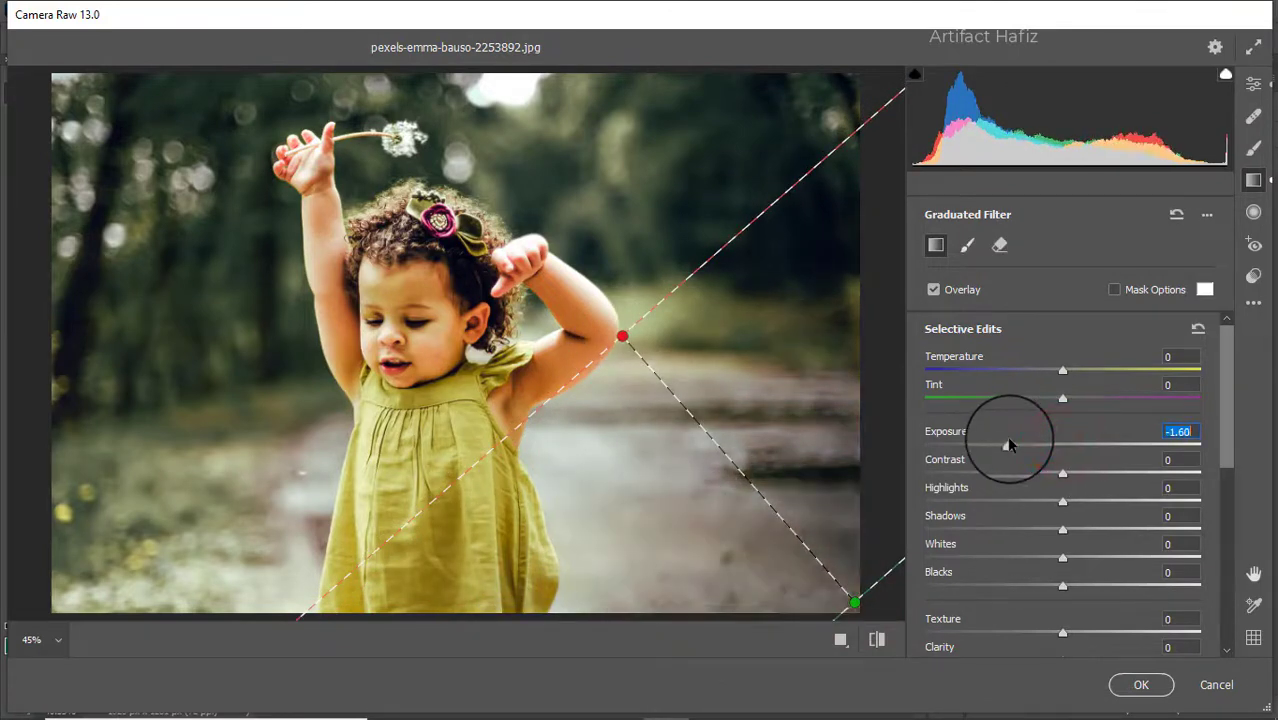
left_click_drag(1000, 445, 1001, 444)
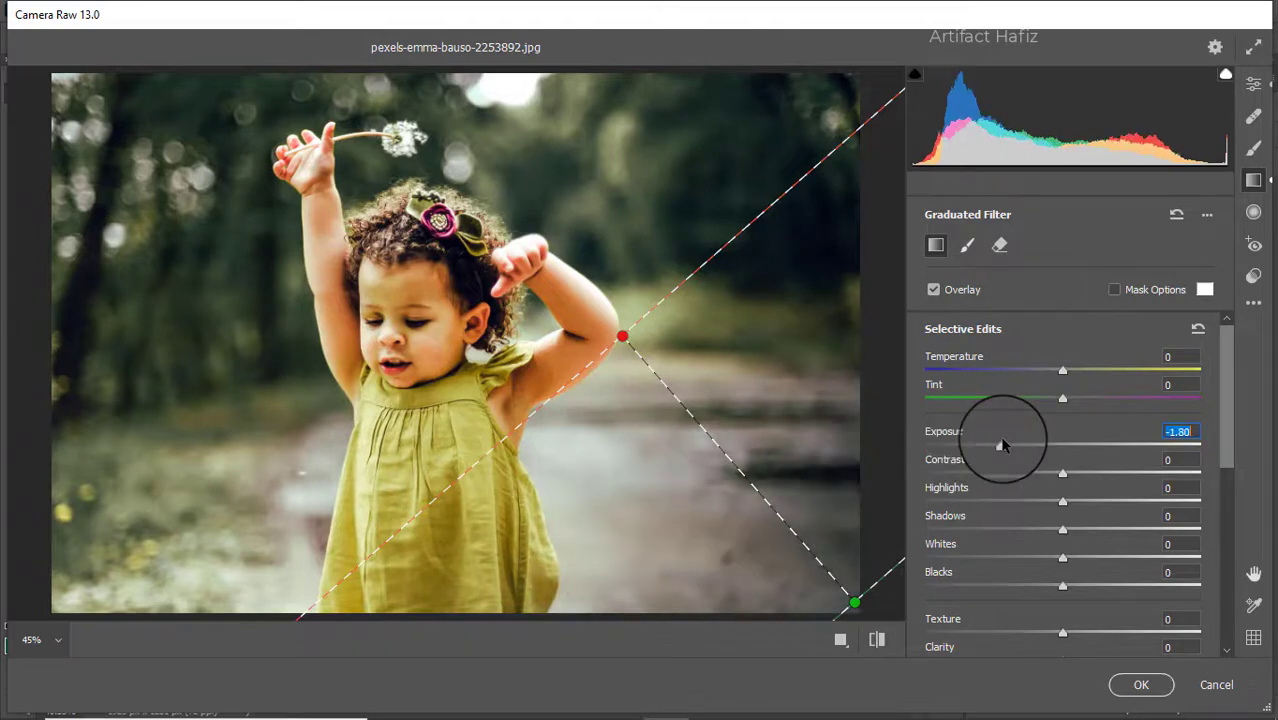
left_click_drag(623, 341, 635, 264)
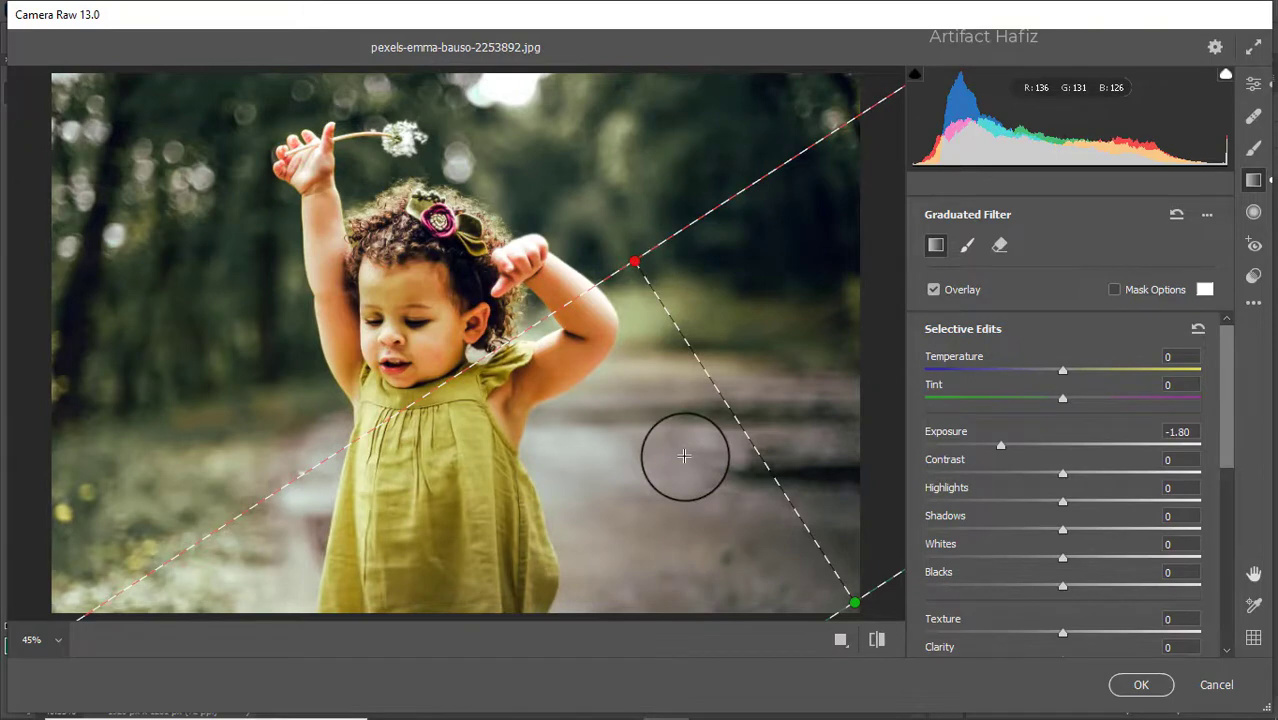
mouse_move(88, 612)
left_mouse_down()
mouse_move(178, 523)
mouse_move(119, 513)
mouse_move(220, 428)
mouse_move(281, 409)
mouse_move(171, 385)
mouse_move(175, 360)
left_mouse_up()
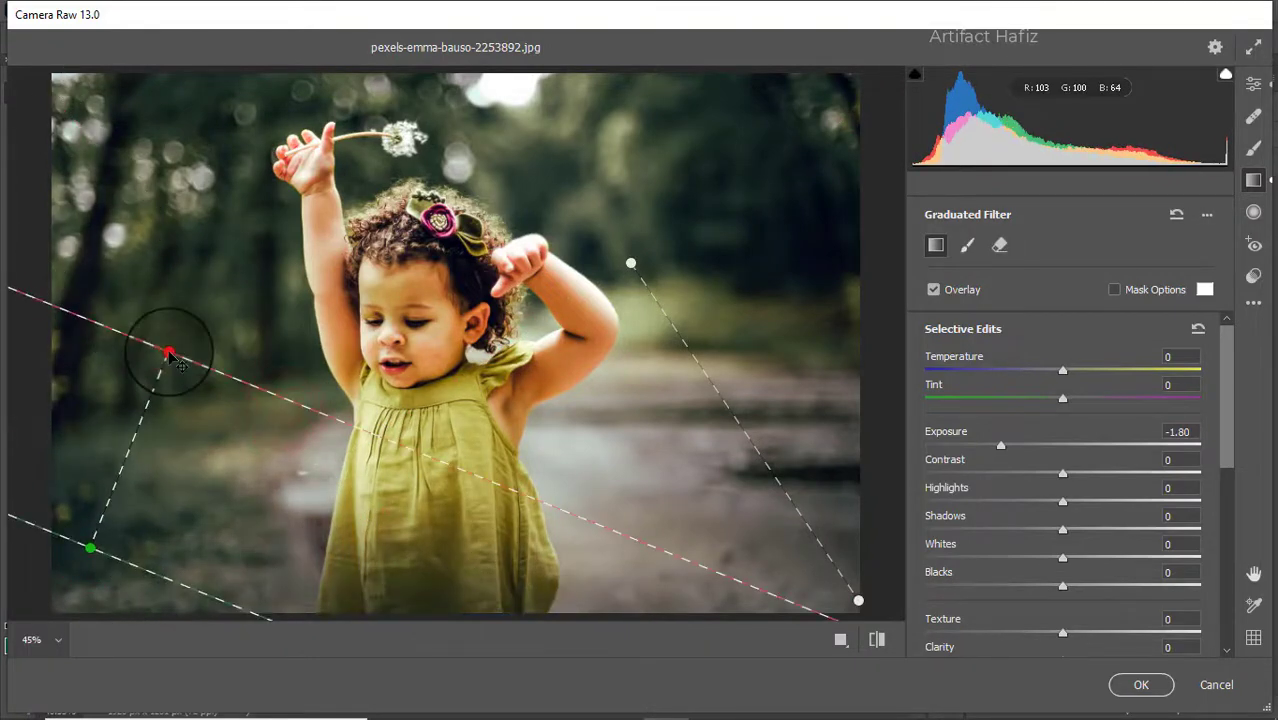
left_click_drag(1000, 448, 1024, 444)
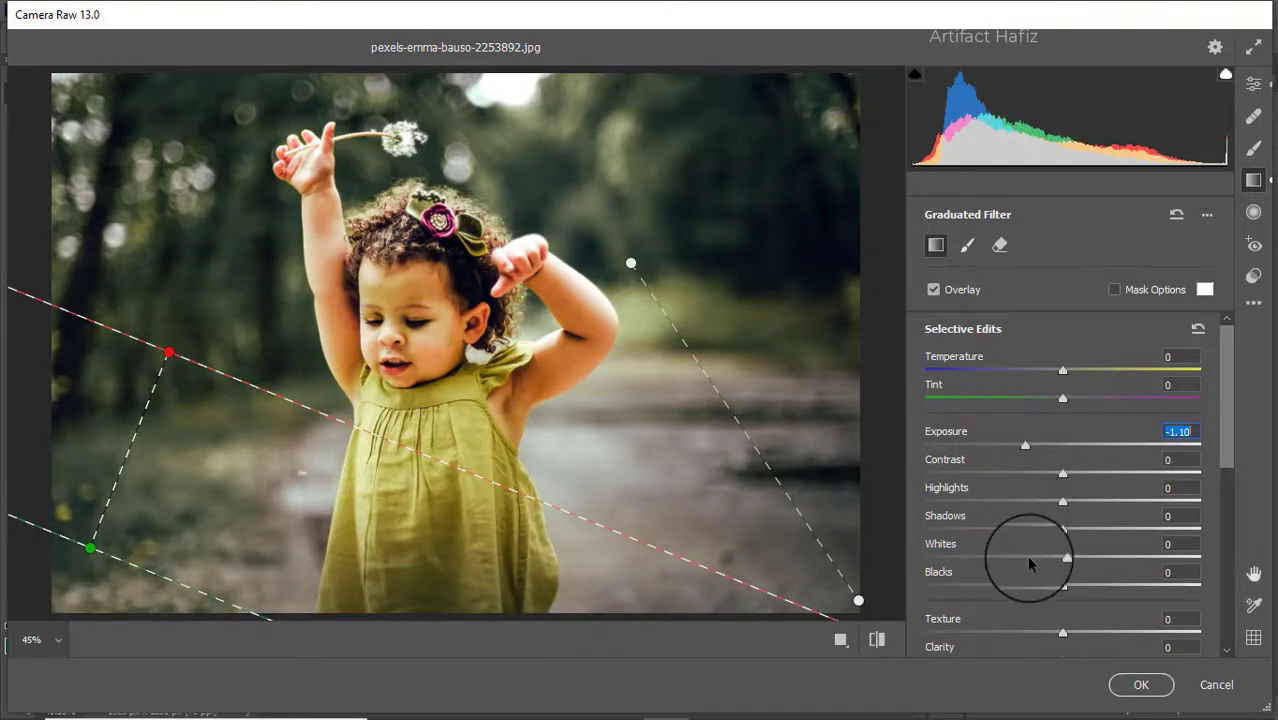
Compare Before/After views, then apply the Camera Raw Filter to Background copy
left_click(1250, 84)
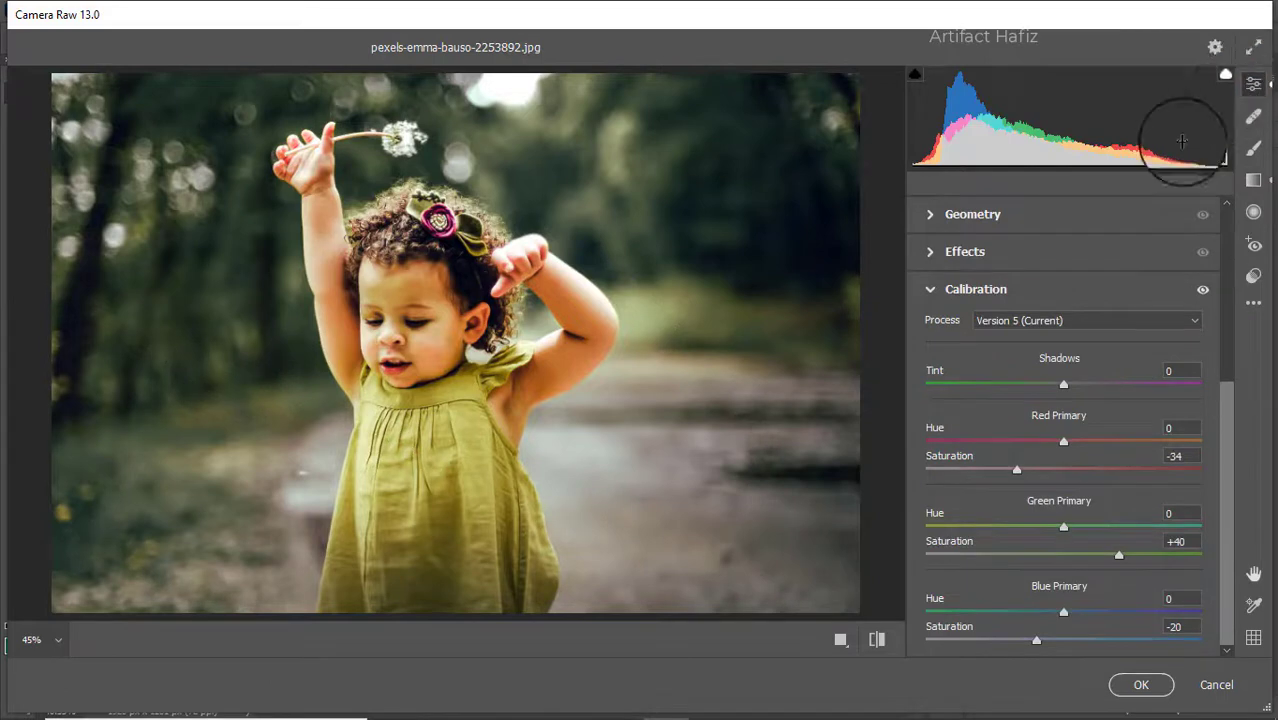
left_click(840, 641)
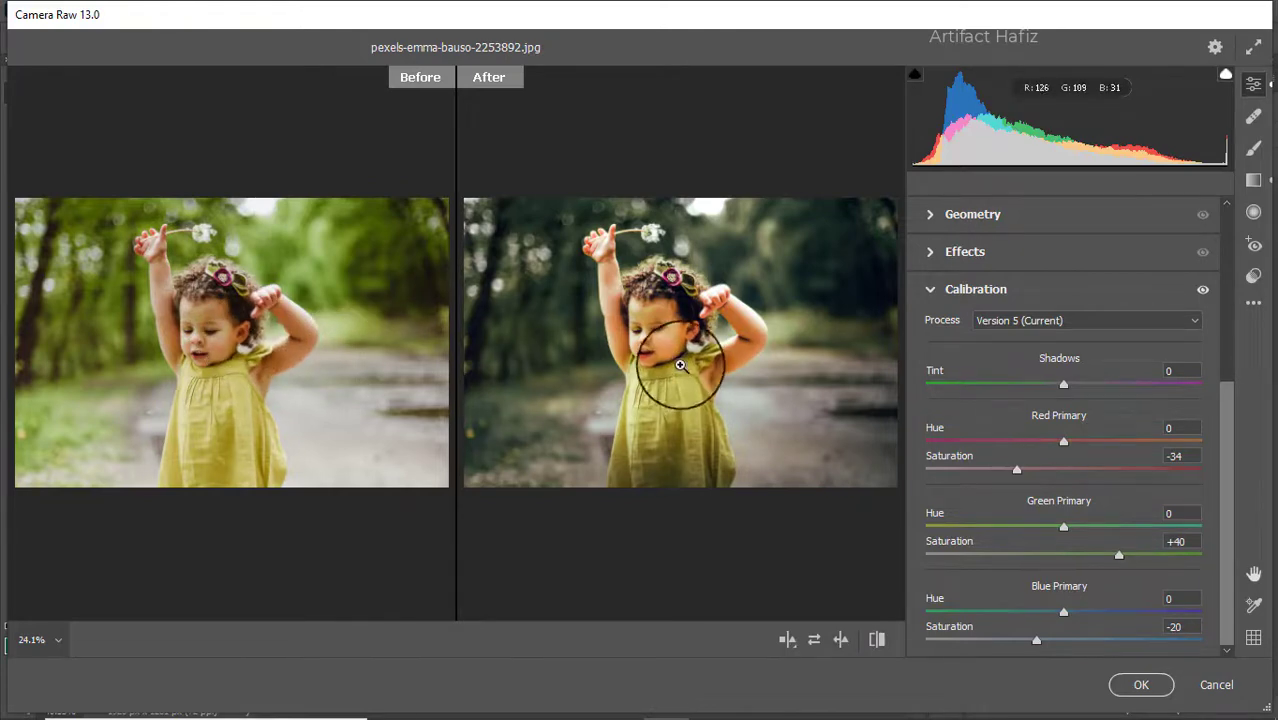
left_click(1128, 684)
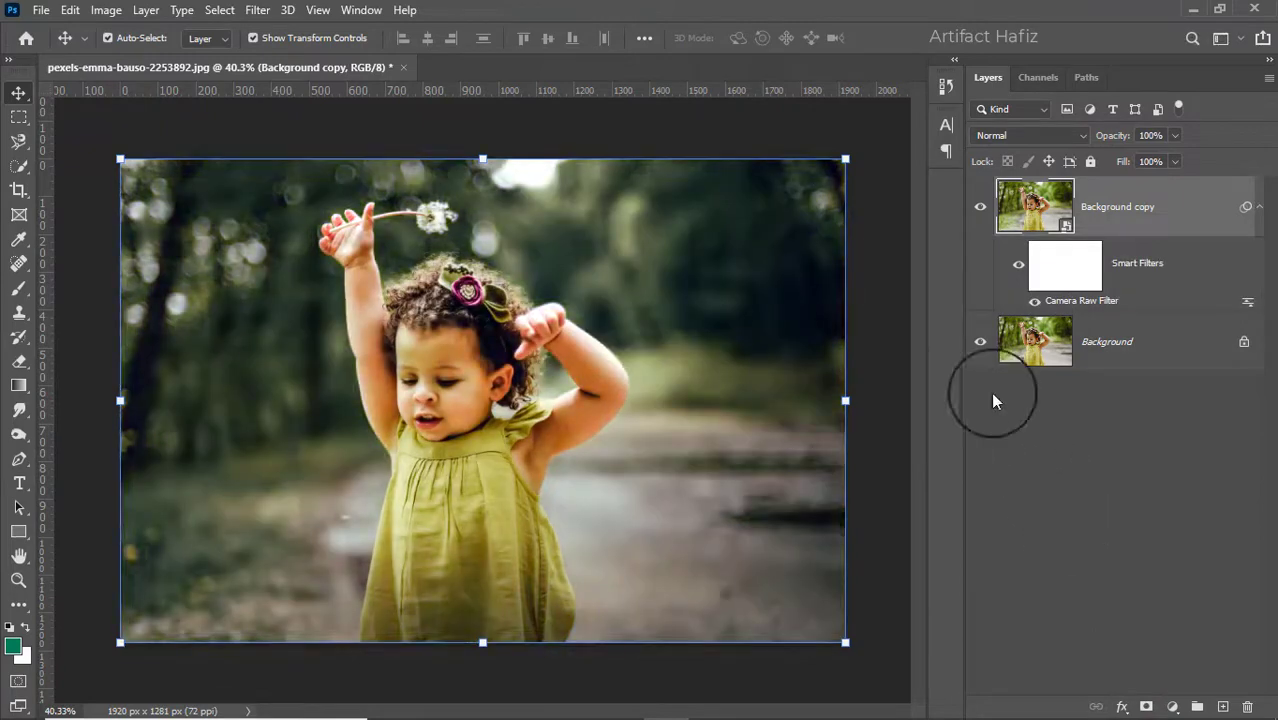
left_click(980, 205)
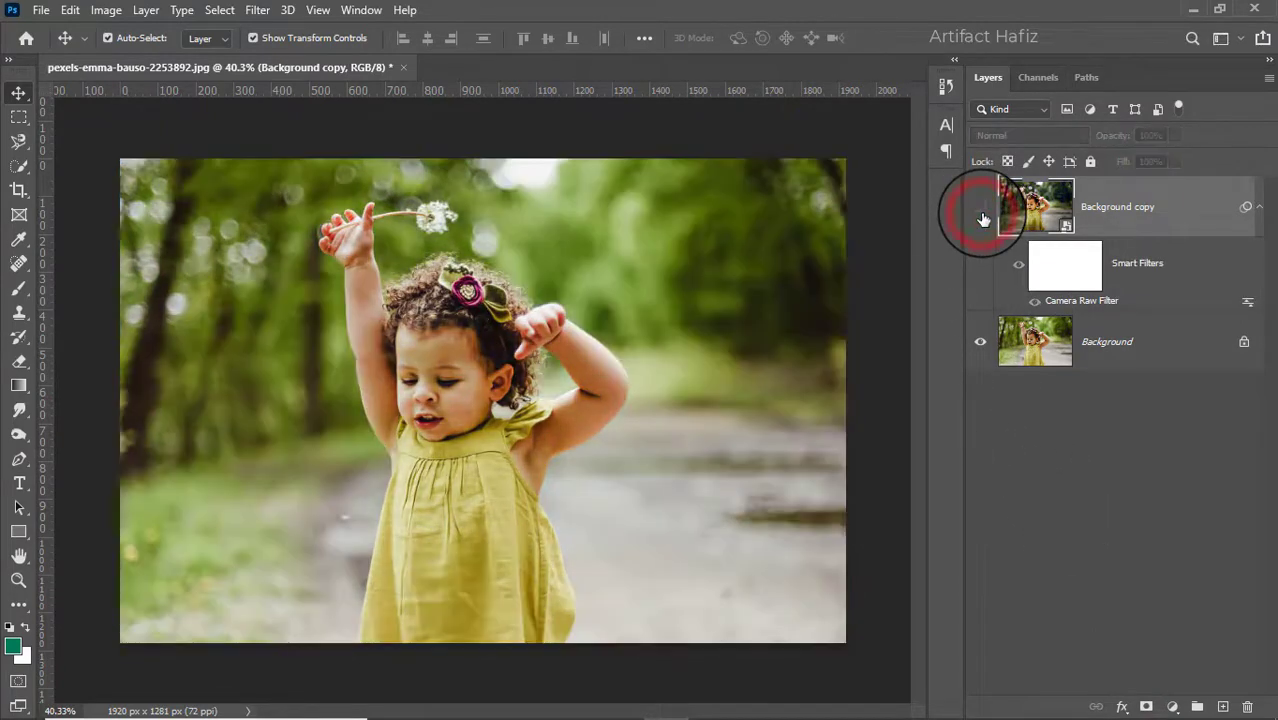
left_click(981, 211)
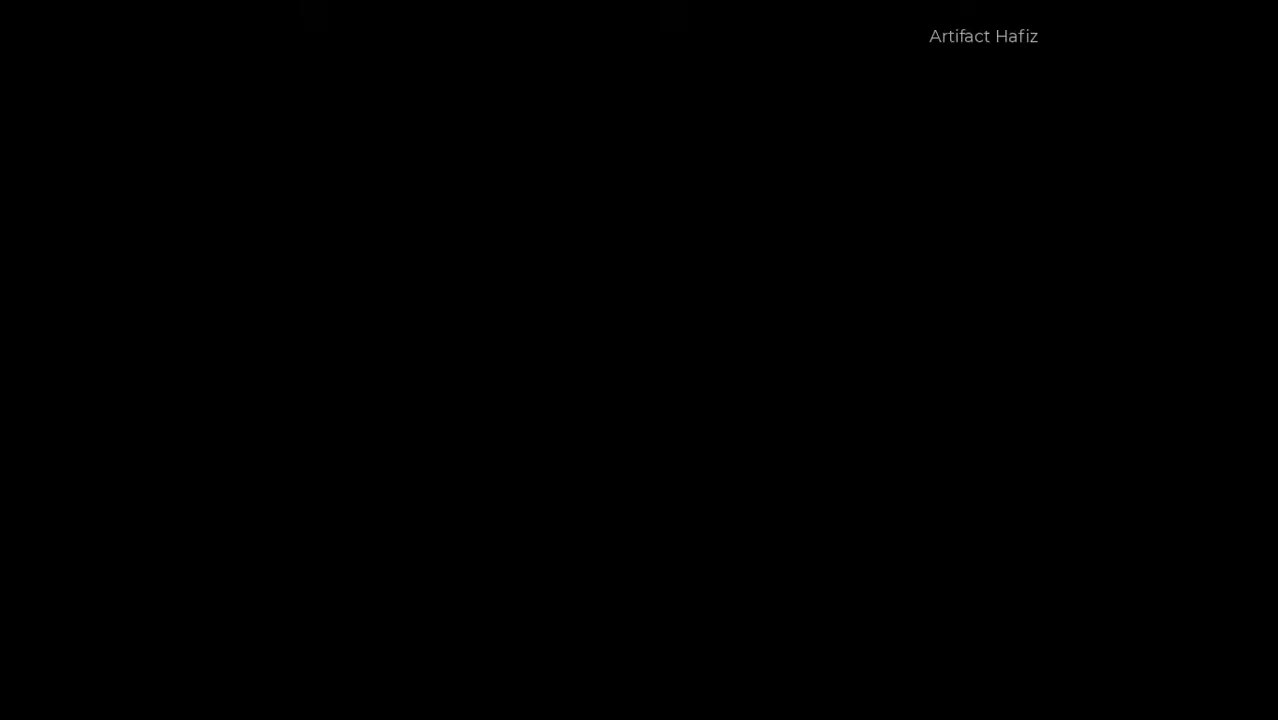